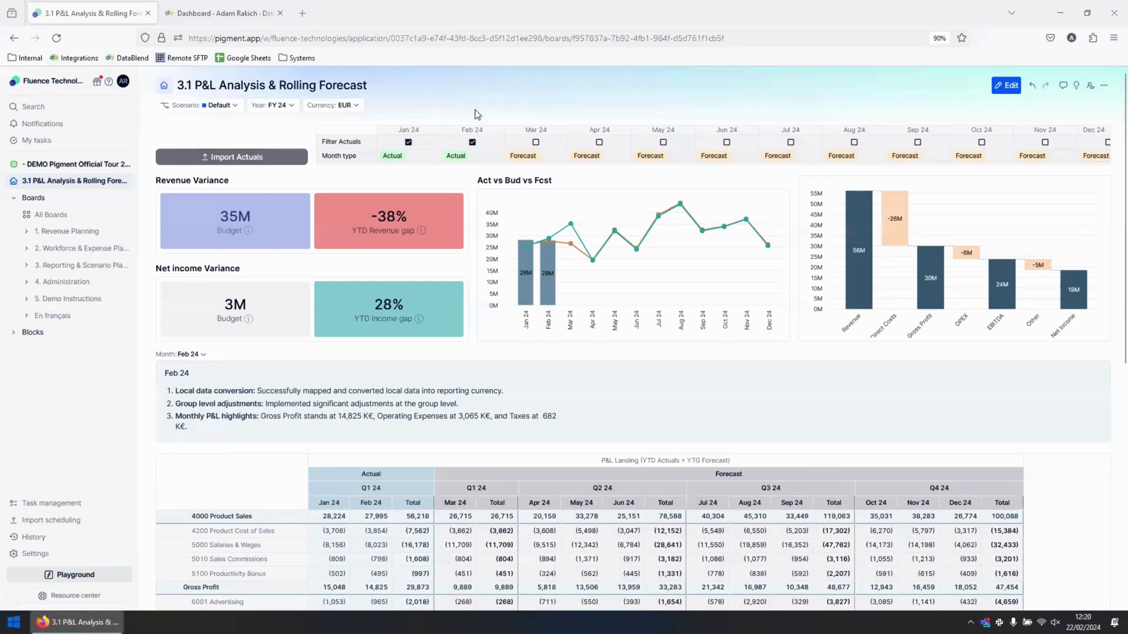
- Include Mar 24 in the actuals filter of the P&L board and check its column in the P&L Landing table
click(535, 142)
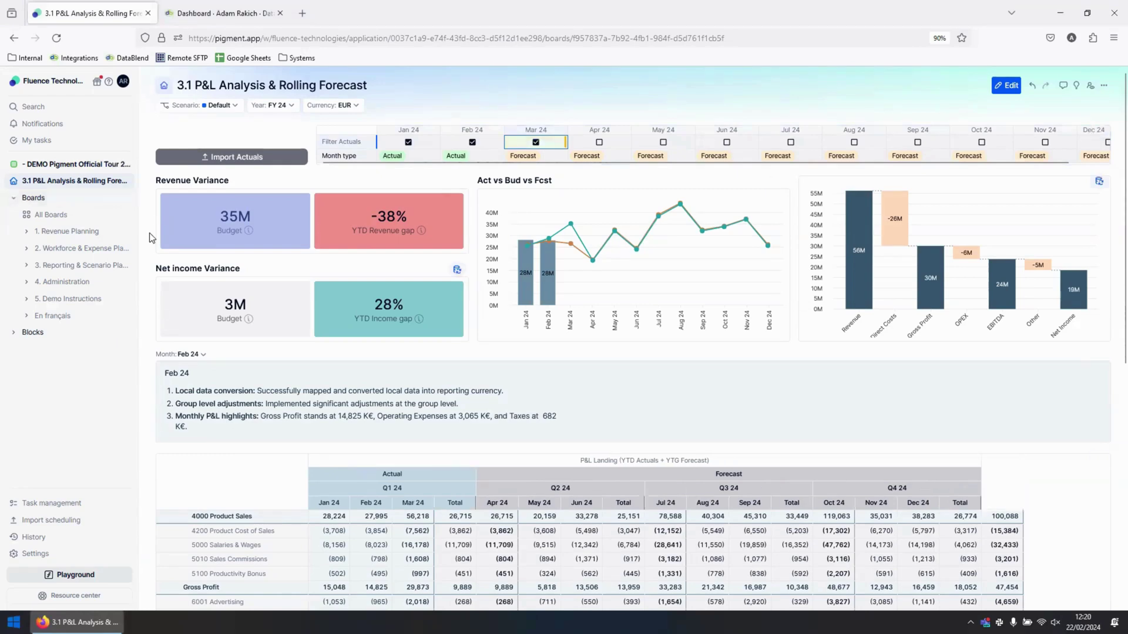
scroll(149, 237, down, 3)
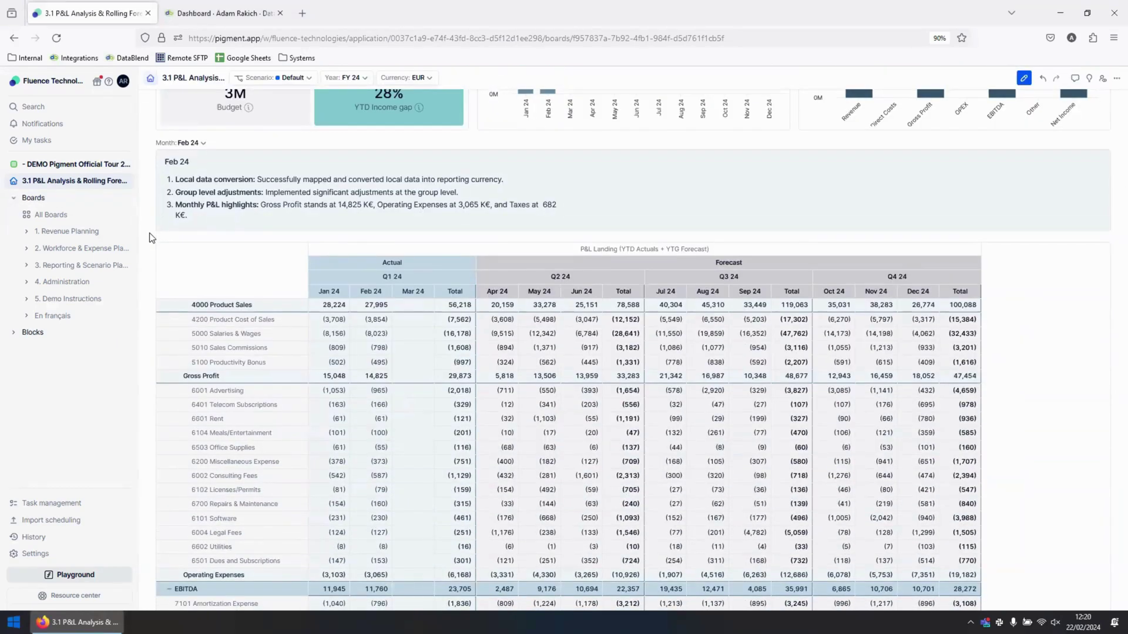
- Switch to DataBlend, run the favorite workflow Fluence Actuals >> Pigment, and check the March actuals back on the Pigment board
click(212, 15)
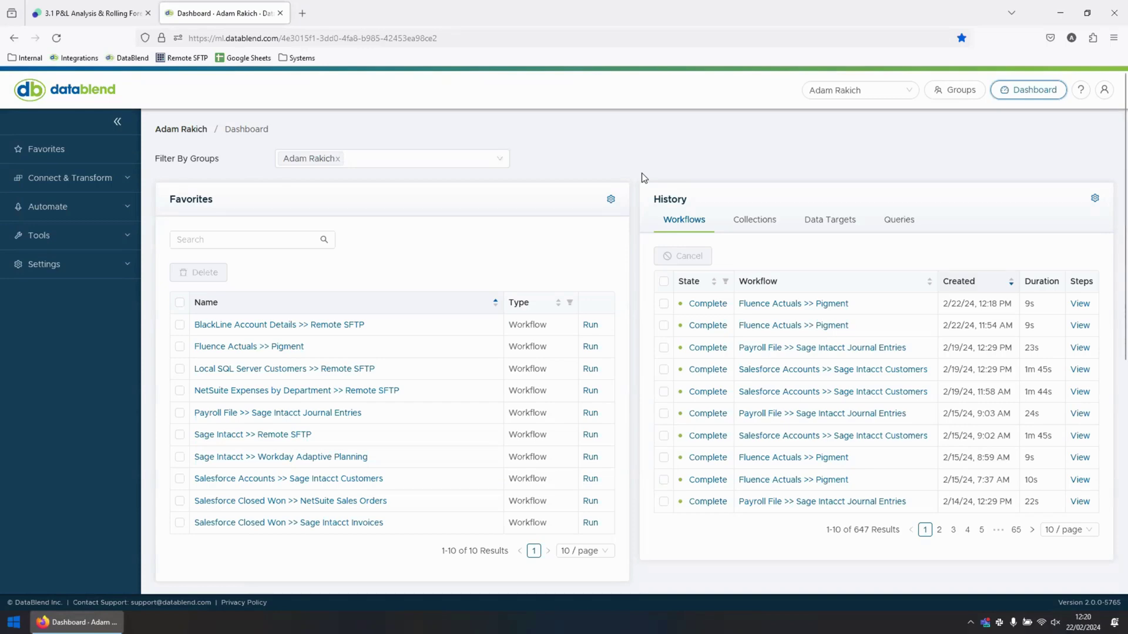
scroll(641, 172, down, 7)
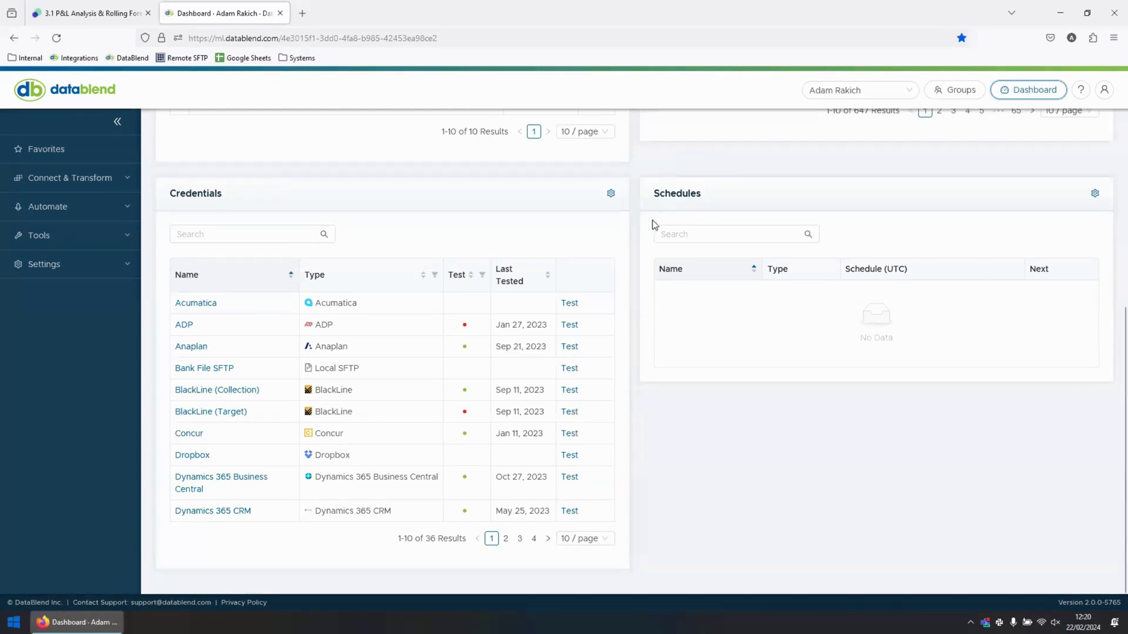
scroll(637, 271, up, 7)
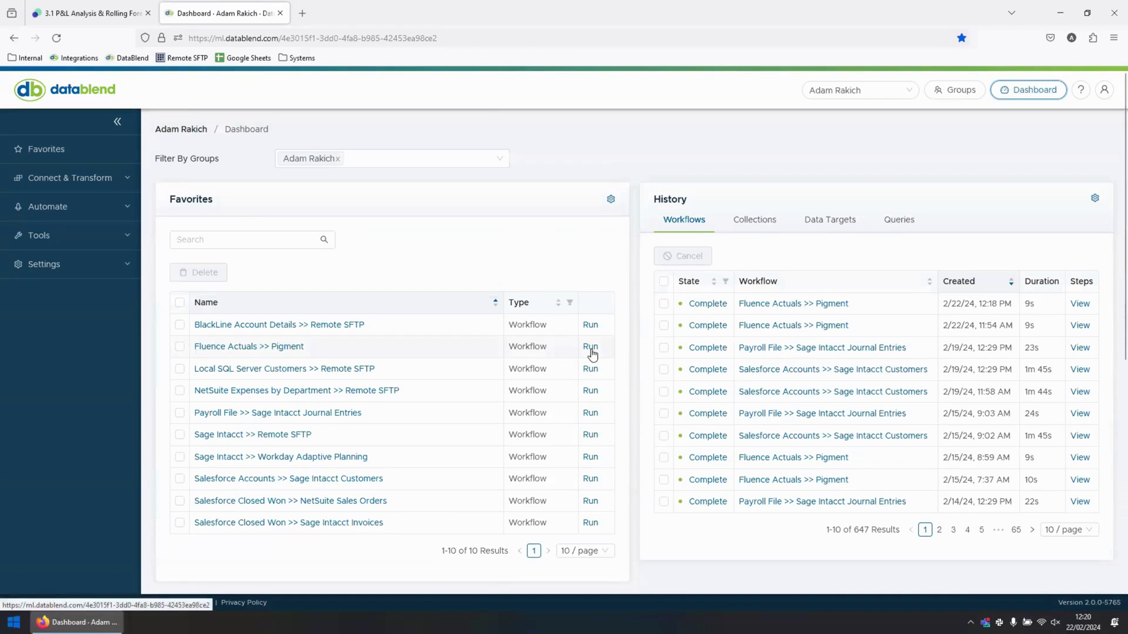
click(590, 347)
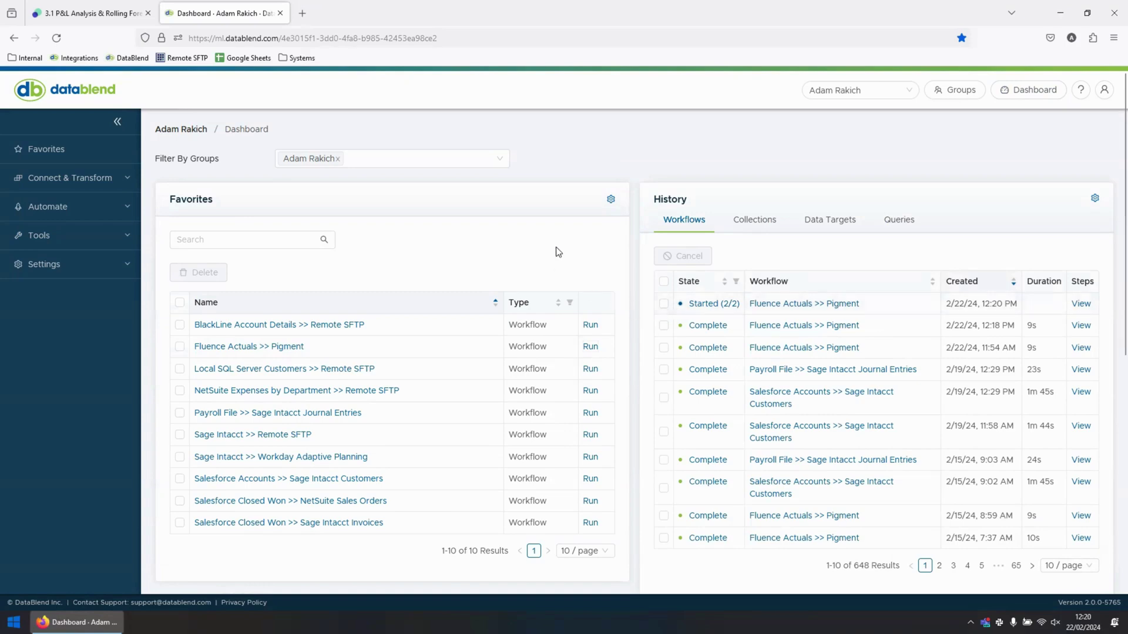
click(127, 15)
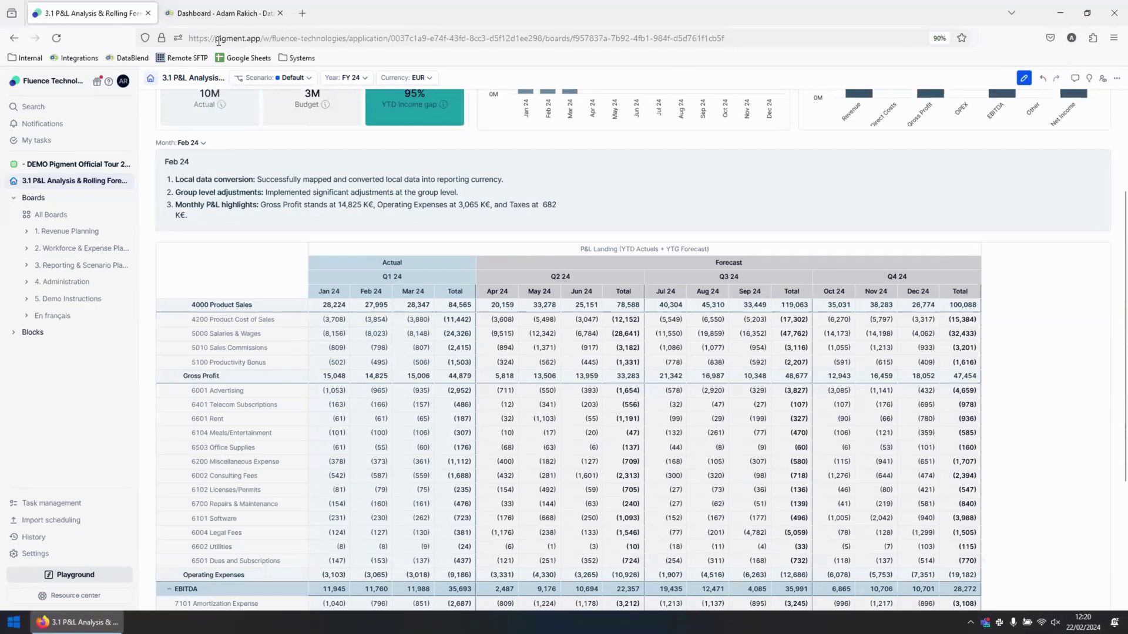
- Switch back to DataBlend and open the Pigment credential to review its settings
click(212, 15)
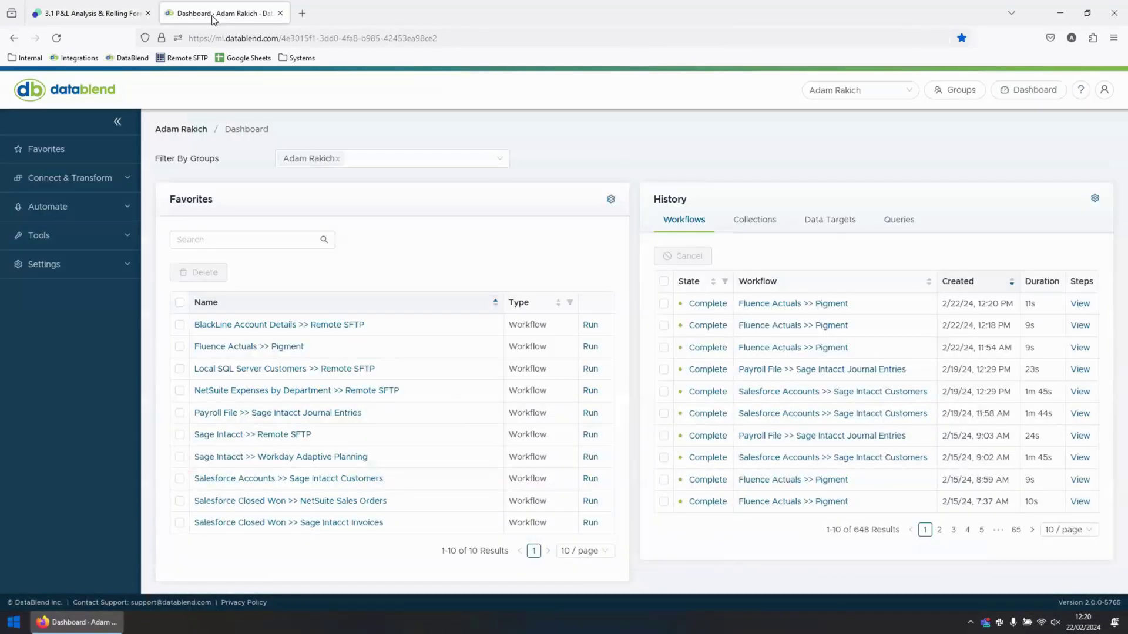
click(116, 180)
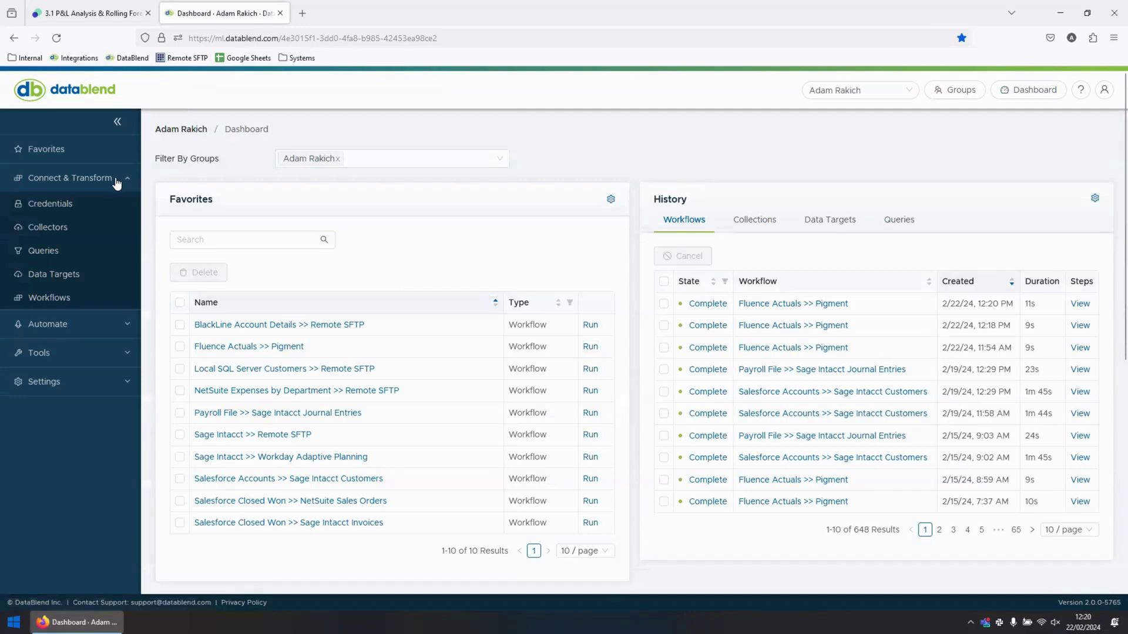
click(56, 206)
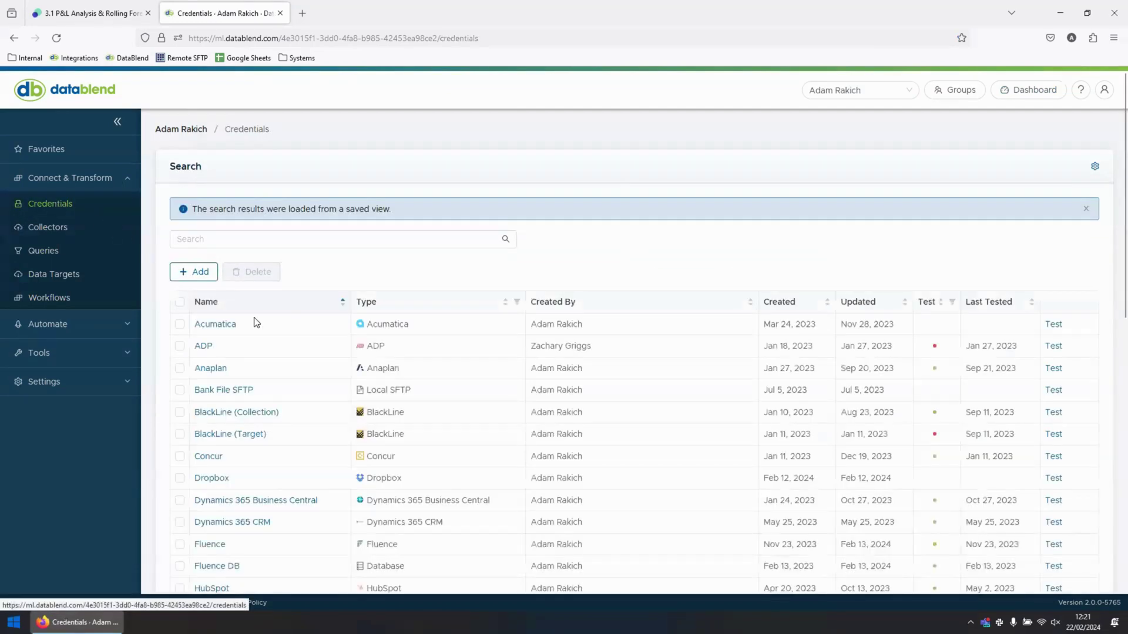
scroll(256, 323, down, 3)
scroll(256, 323, down, 4)
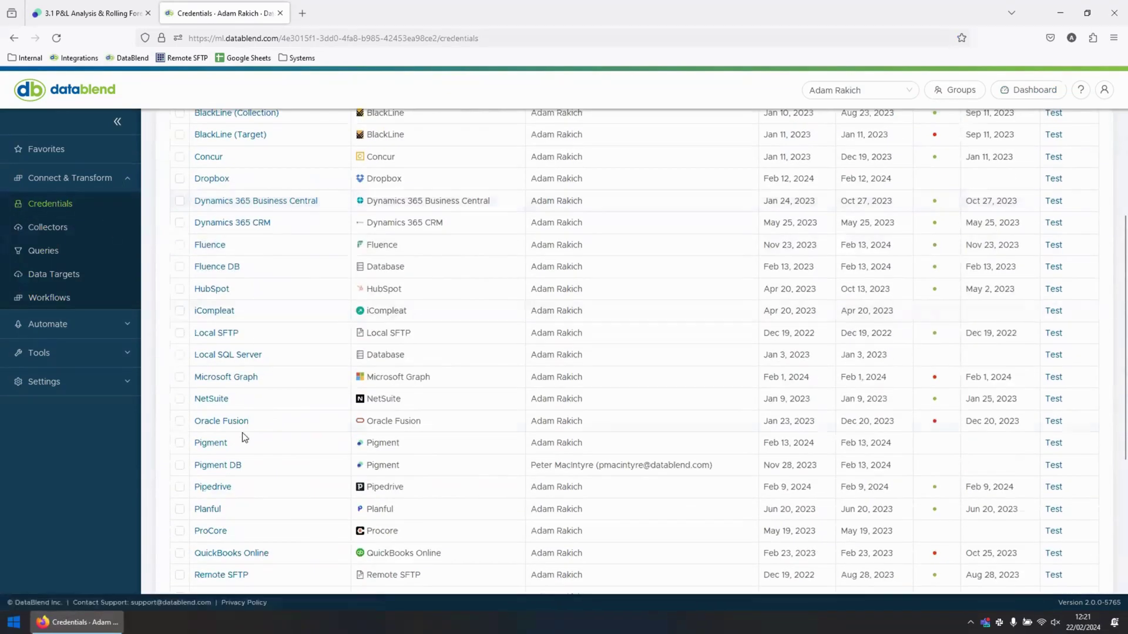
click(216, 444)
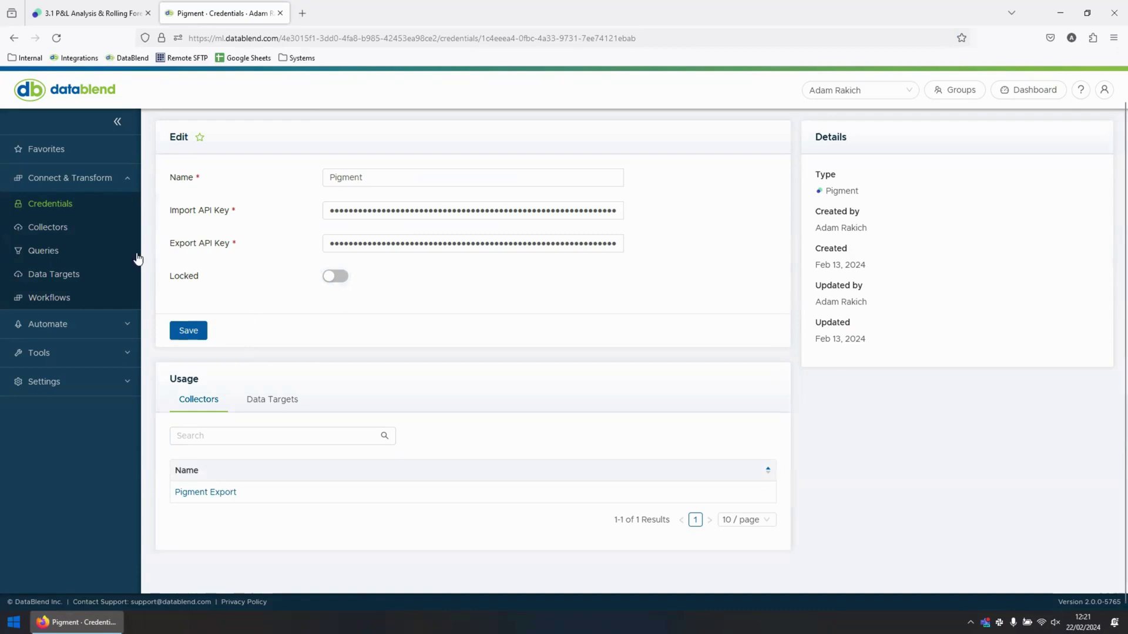
- Open the Fluence Consolidated Actuals collector and review its configuration
click(59, 233)
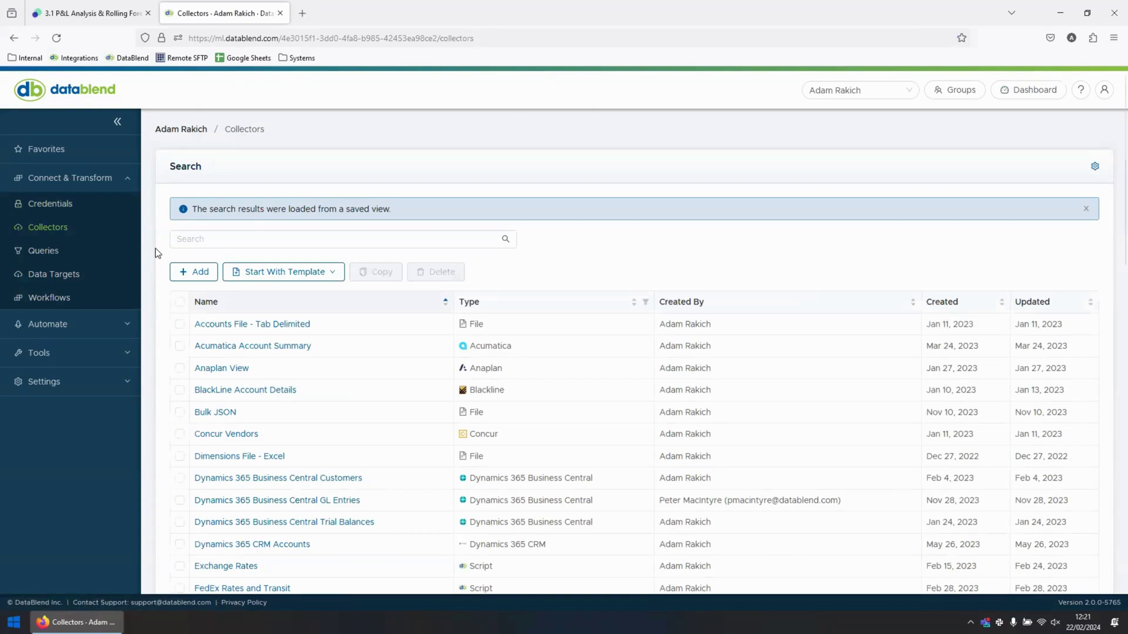
scroll(155, 248, down, 5)
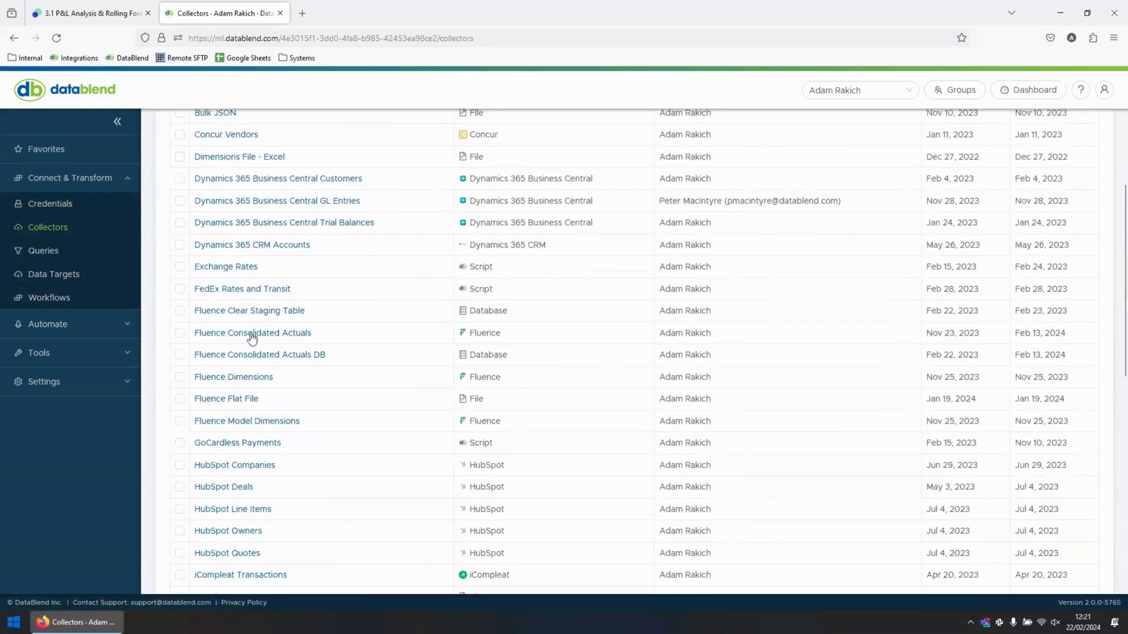
click(284, 333)
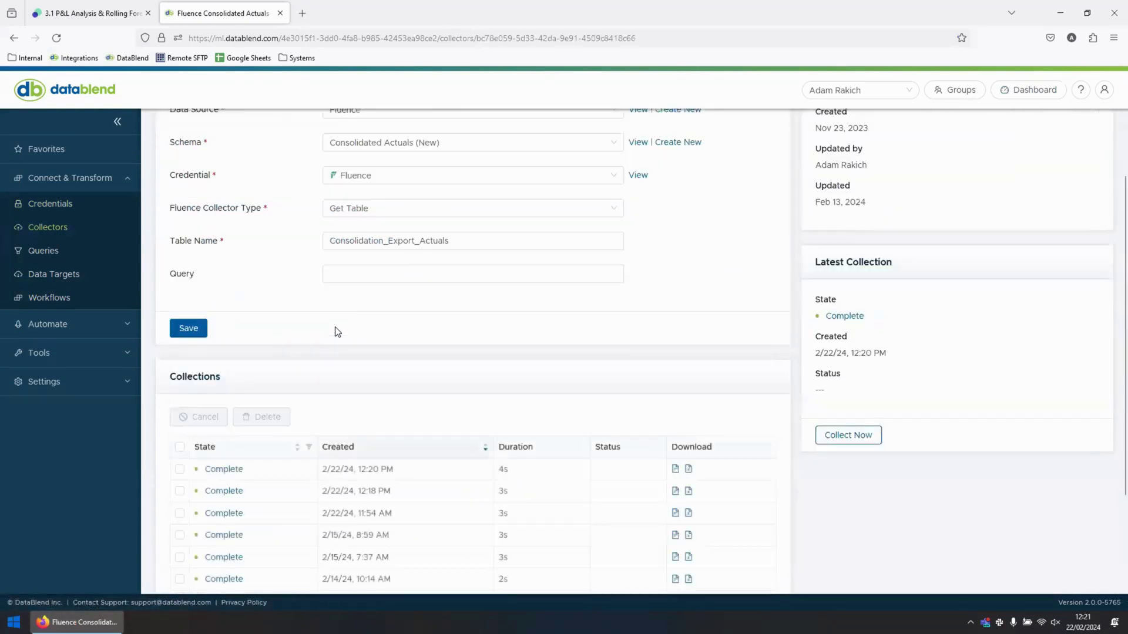
scroll(423, 317, up, 3)
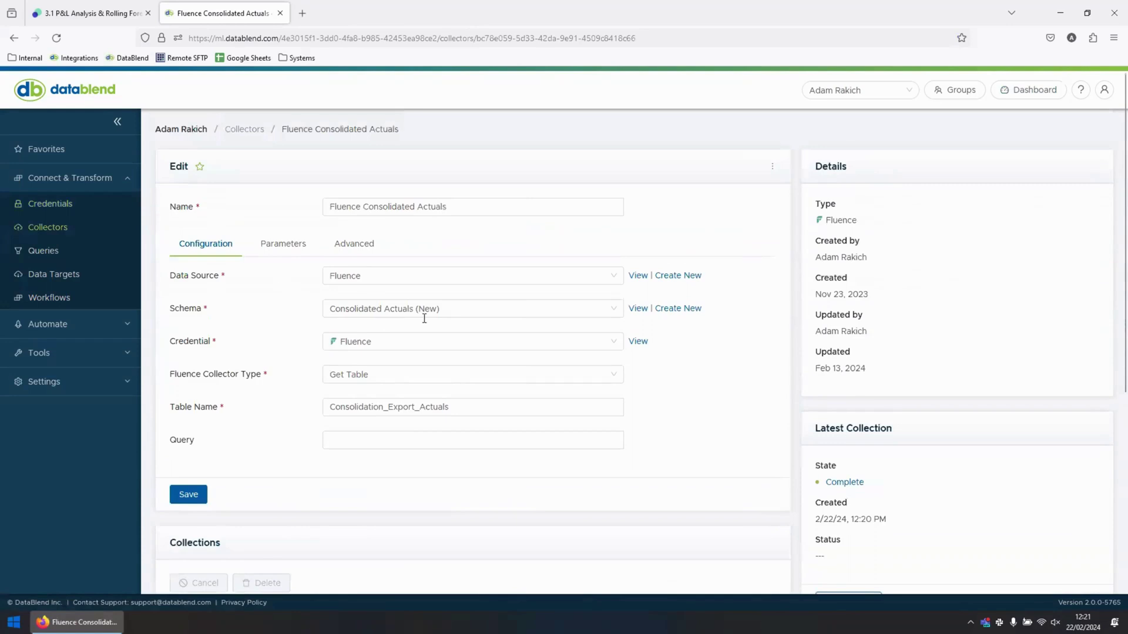
- Open the BlackLine Account Details collector and highlight its report name
click(252, 131)
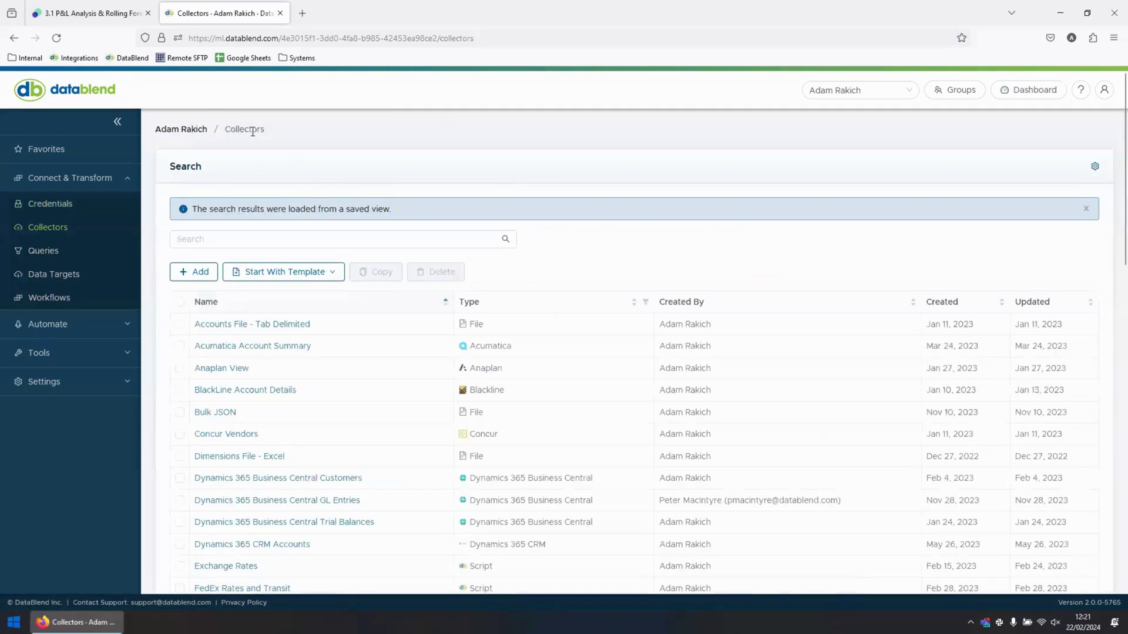
click(274, 391)
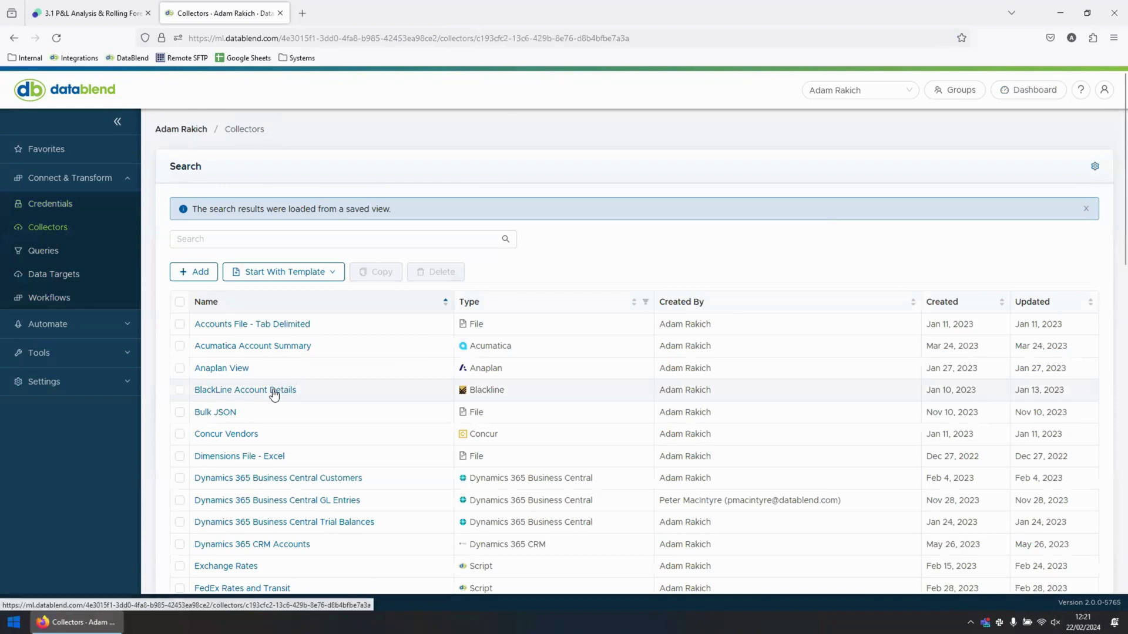
key(ctrl+a)
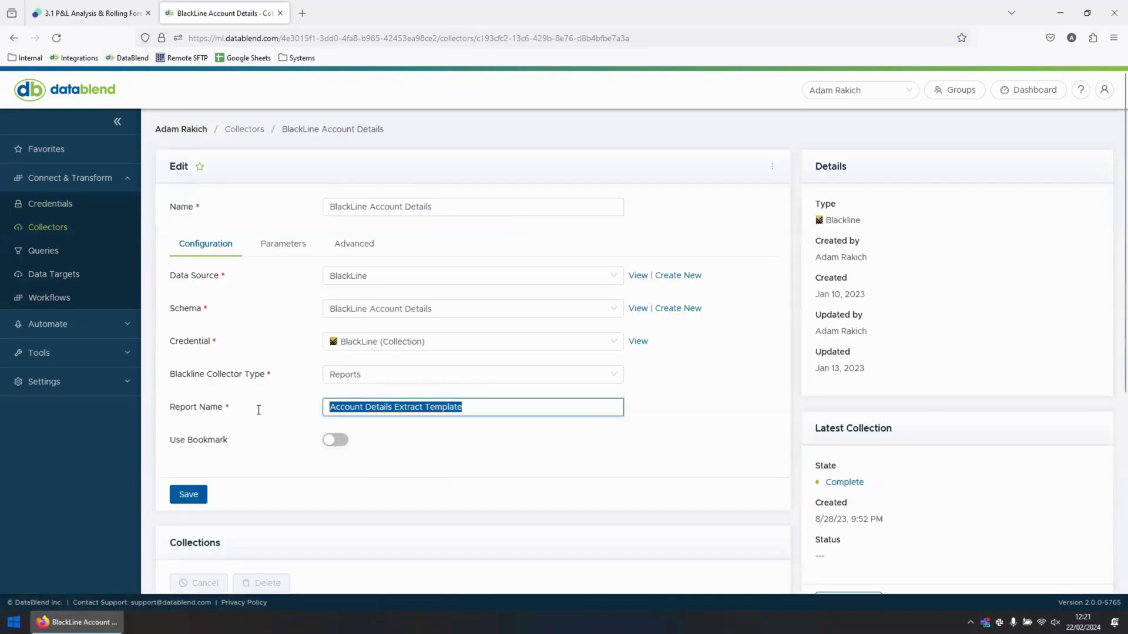
- Start a new Sage Intacct collector using the Sage Intacct credential and the Query object type
click(246, 130)
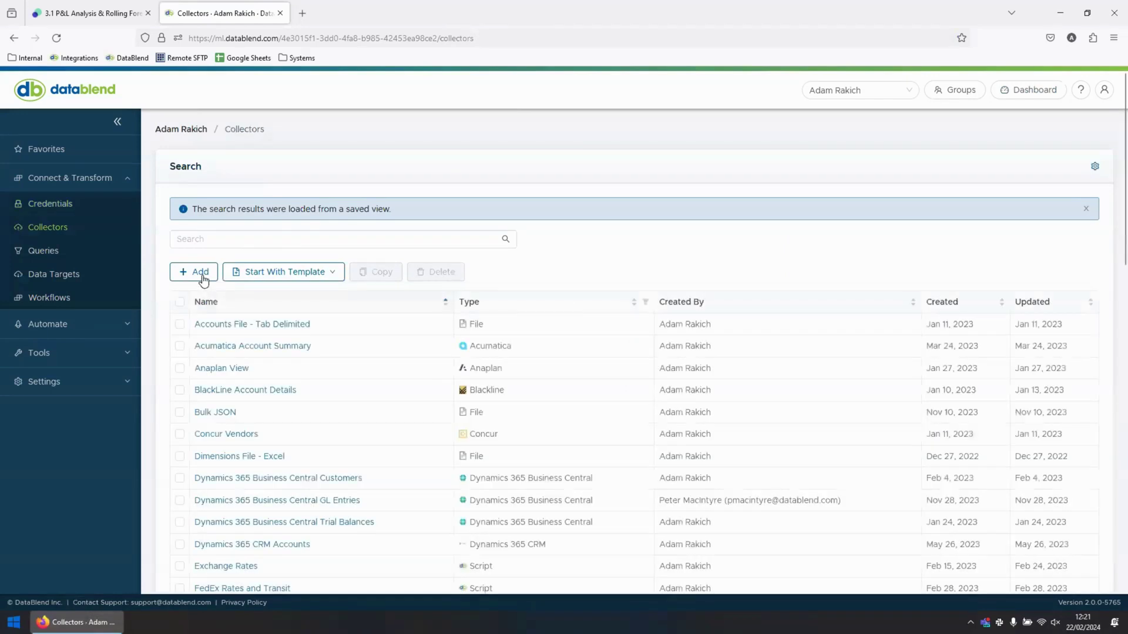
click(201, 274)
scroll(514, 316, down, 15)
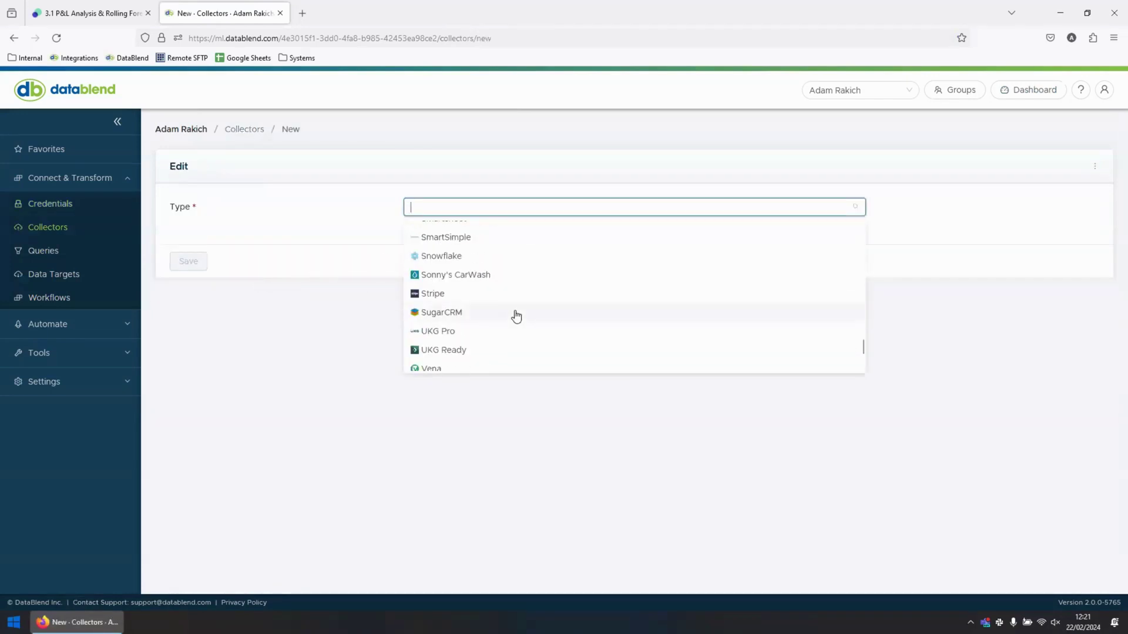
scroll(515, 315, up, 3)
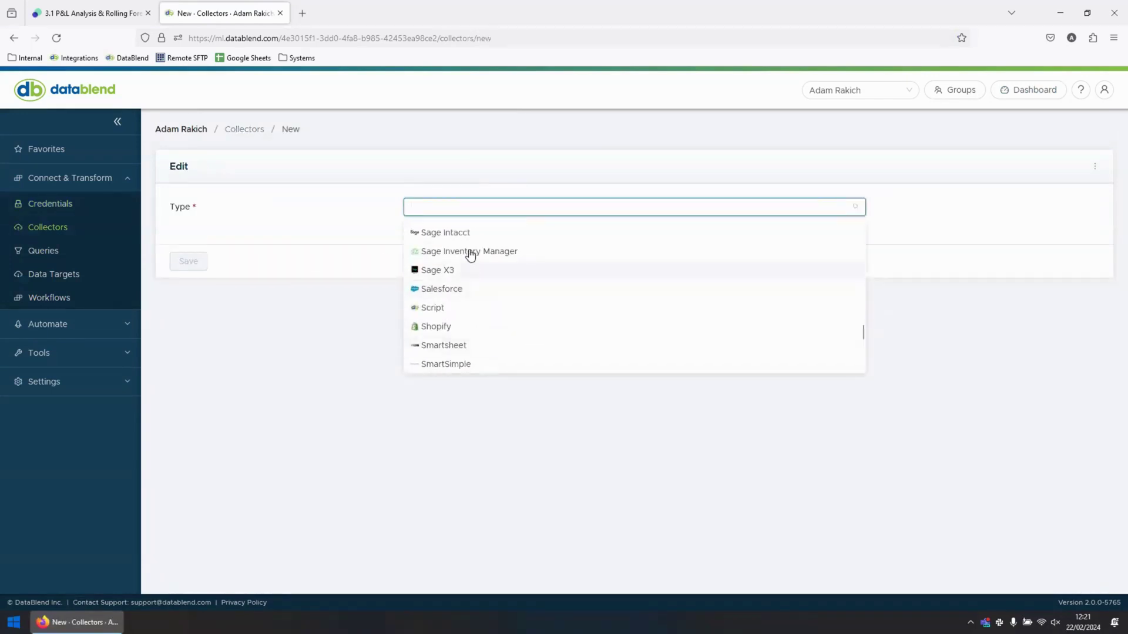
click(468, 234)
click(425, 374)
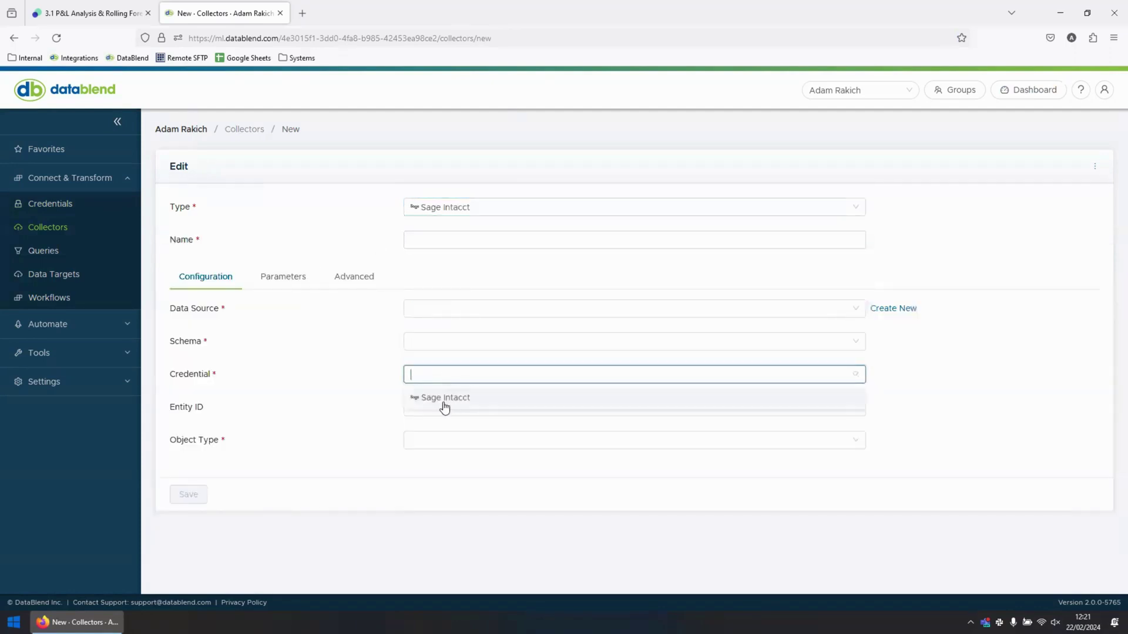
click(445, 400)
click(470, 445)
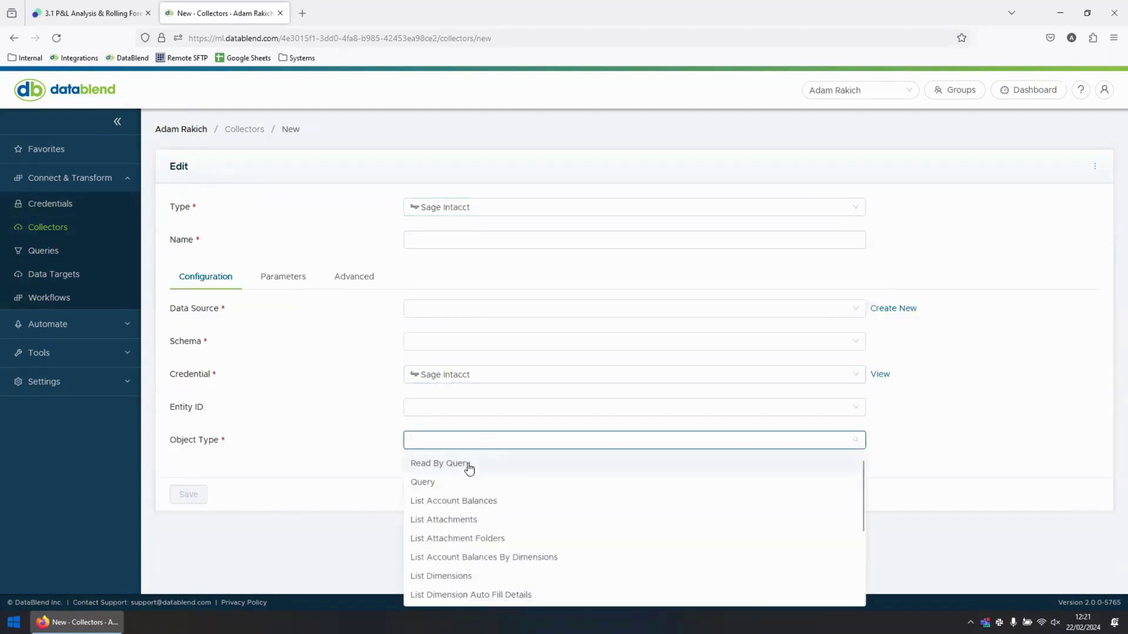
click(466, 482)
- Set the new collector's query object to CUSTOMER (Customer) and look over its available fields
scroll(364, 378, down, 4)
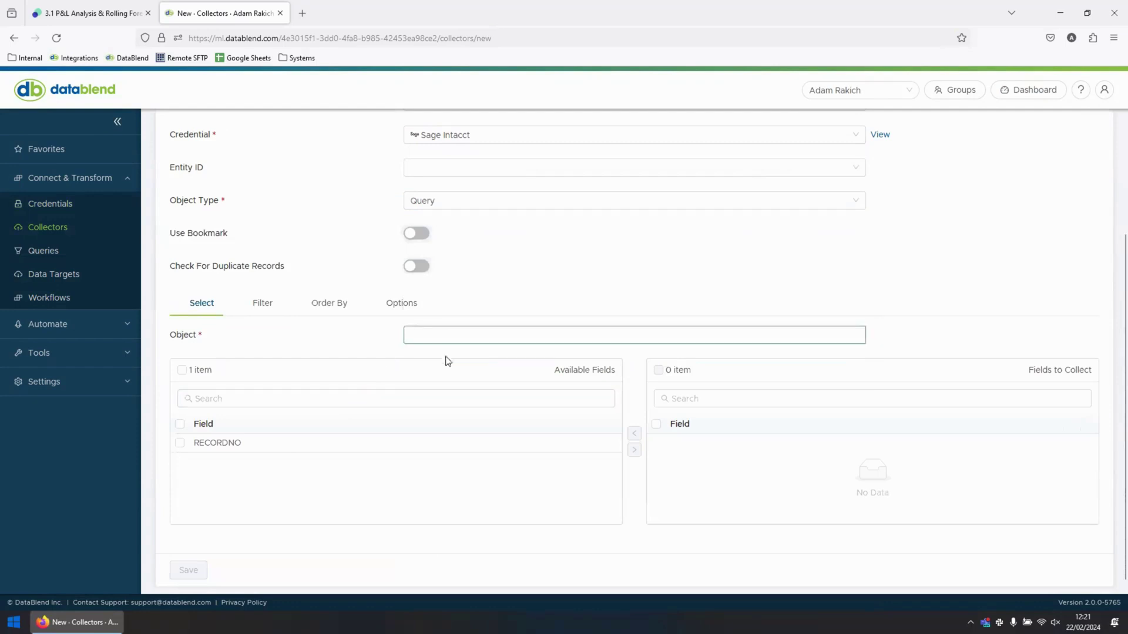
click(452, 334)
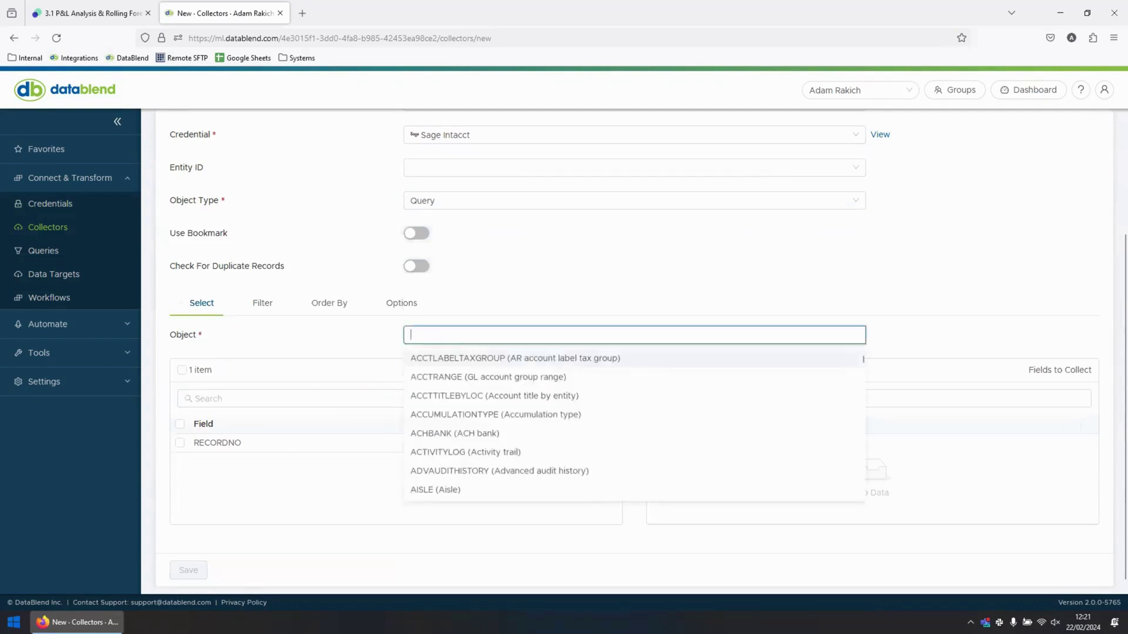
text(cust)
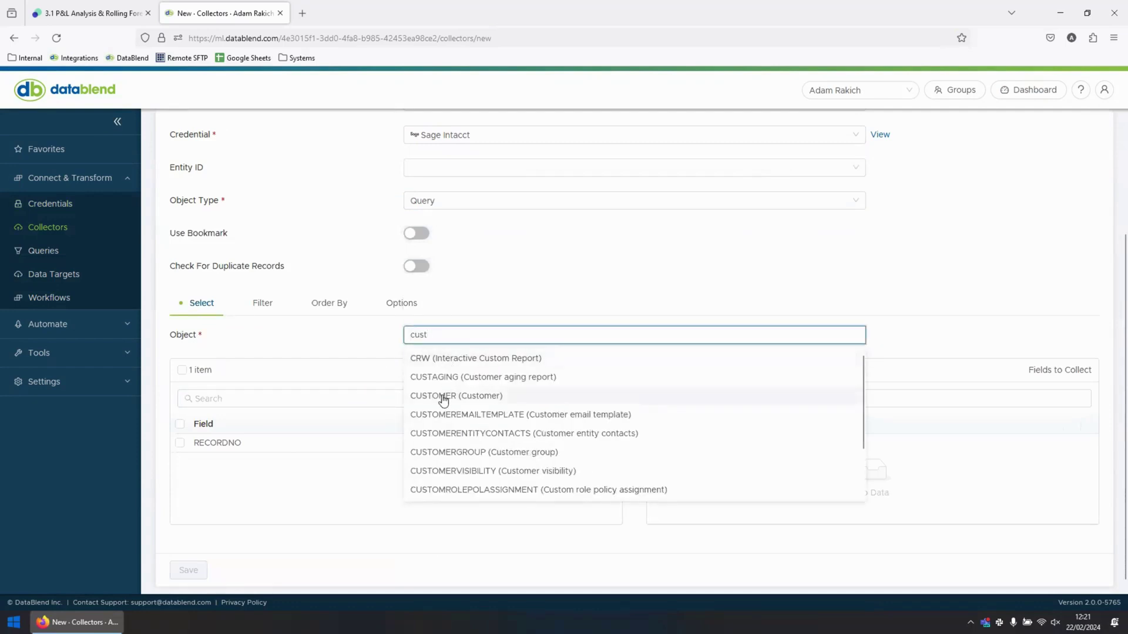
click(443, 396)
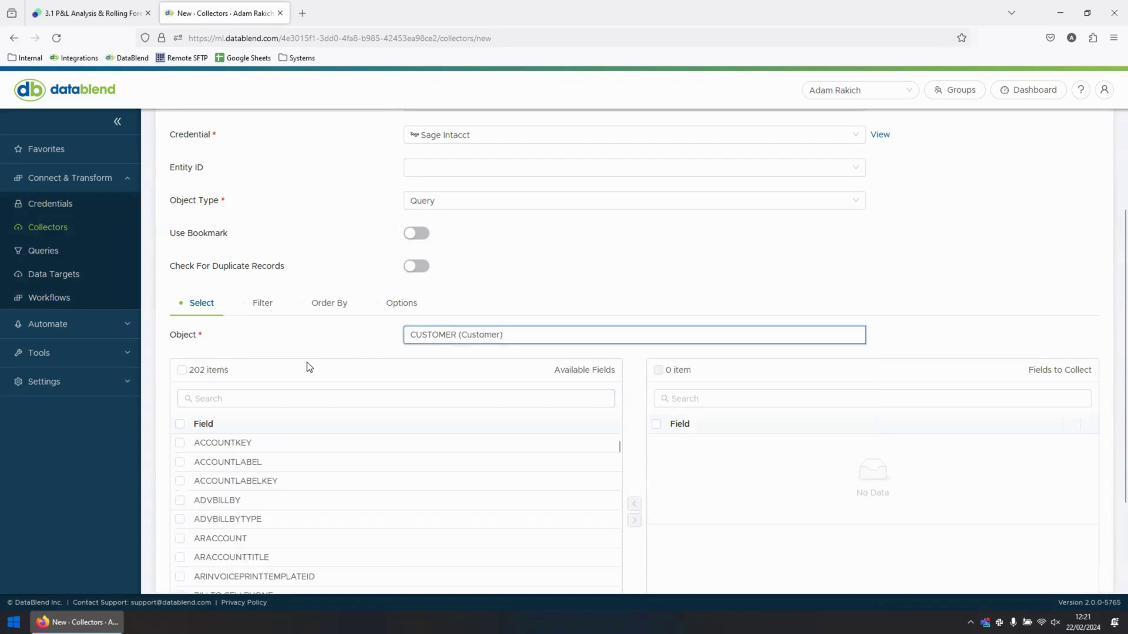
scroll(306, 362, down, 1)
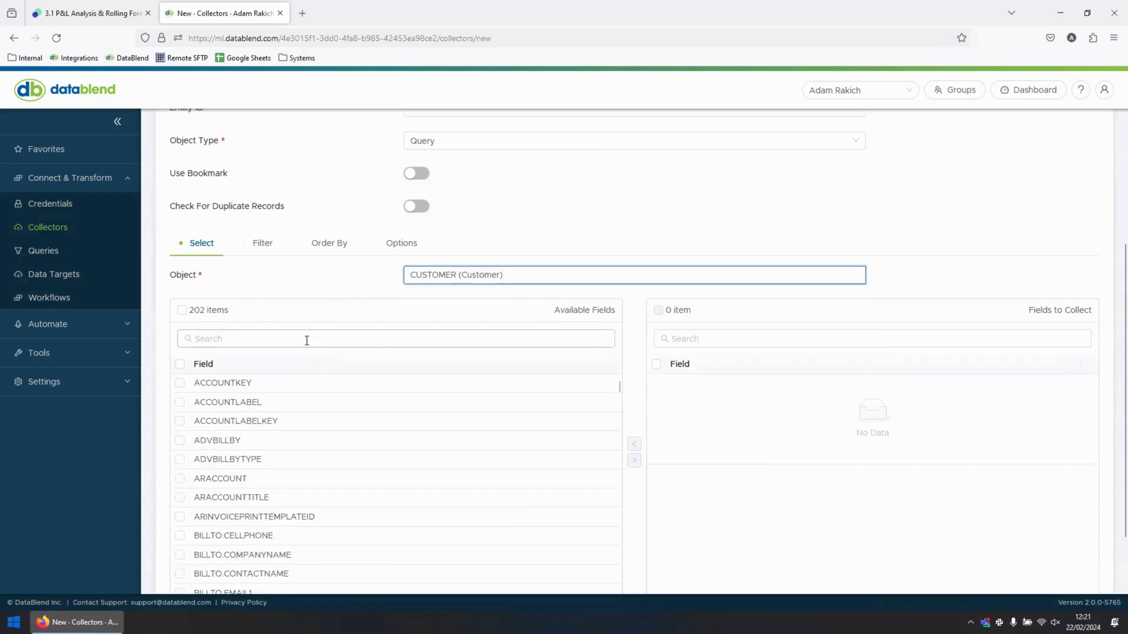
- Open the Fluence Actuals >> Pigment query and expand its Account Name column to inspect the alias and expression value
click(52, 251)
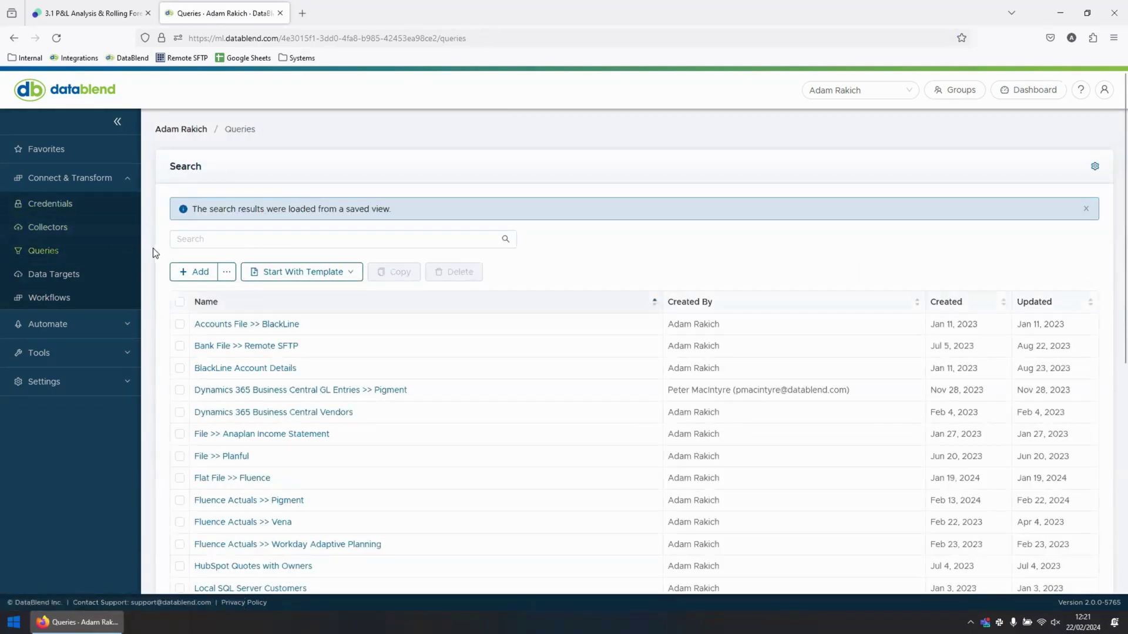
scroll(153, 248, down, 3)
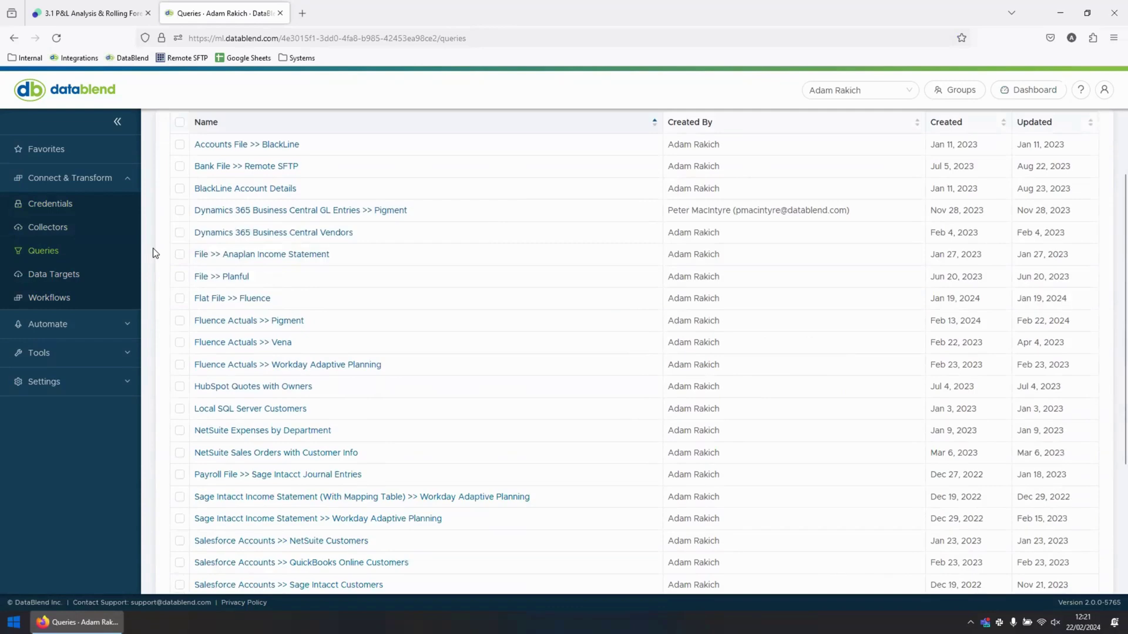
click(245, 327)
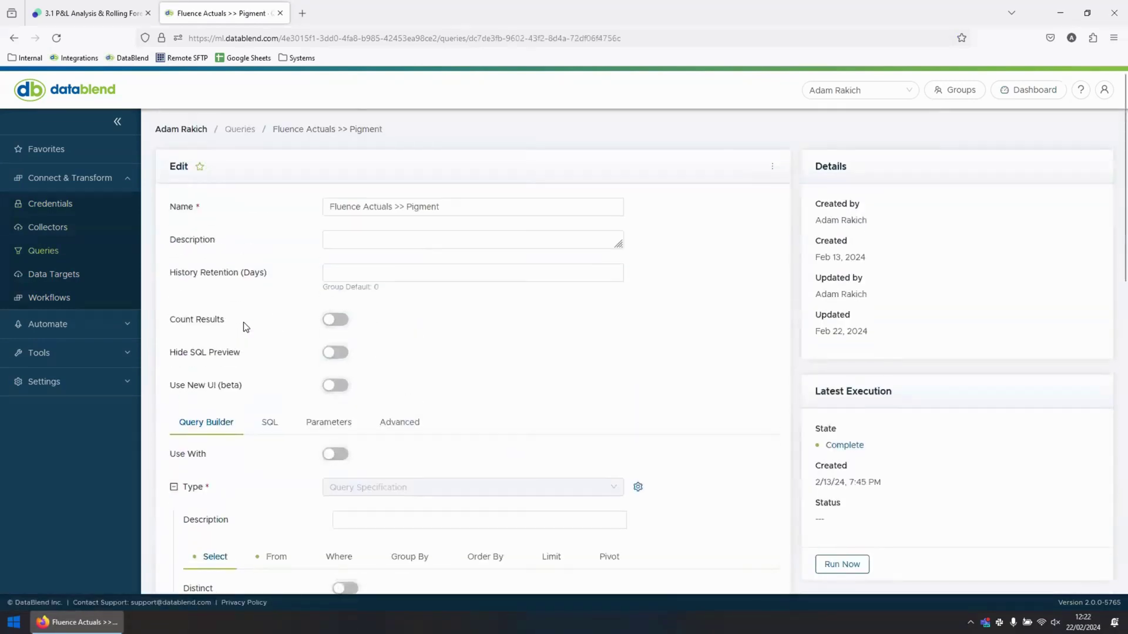
scroll(246, 328, down, 6)
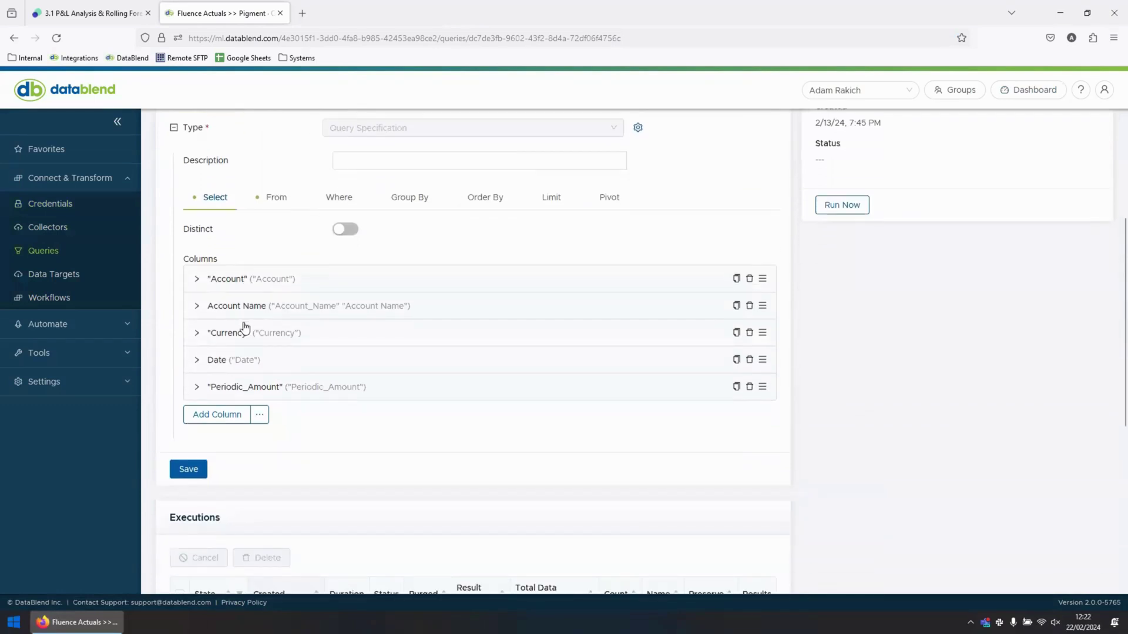
click(265, 315)
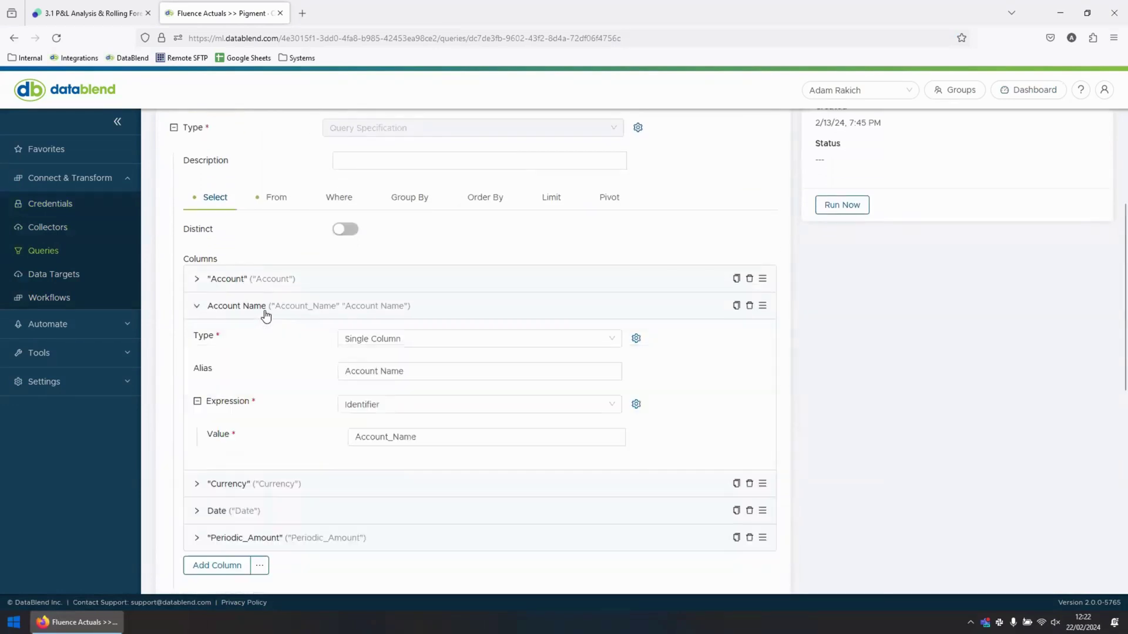
click(448, 441)
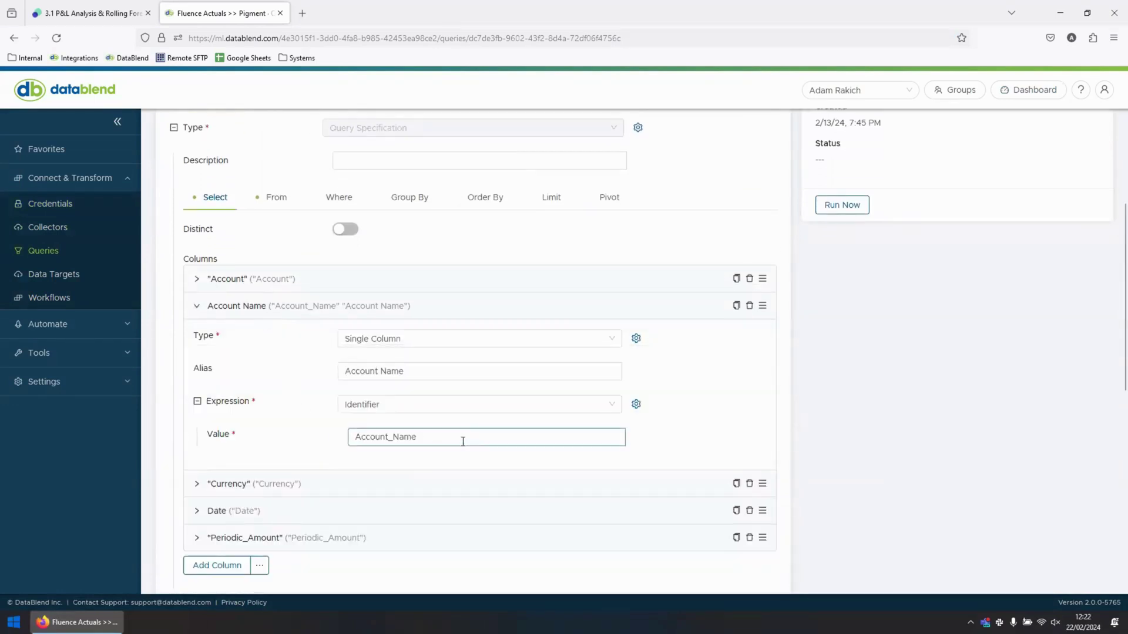
- Review the Account Name column's identifier value, highlight its alias, and collapse the column
click(333, 457)
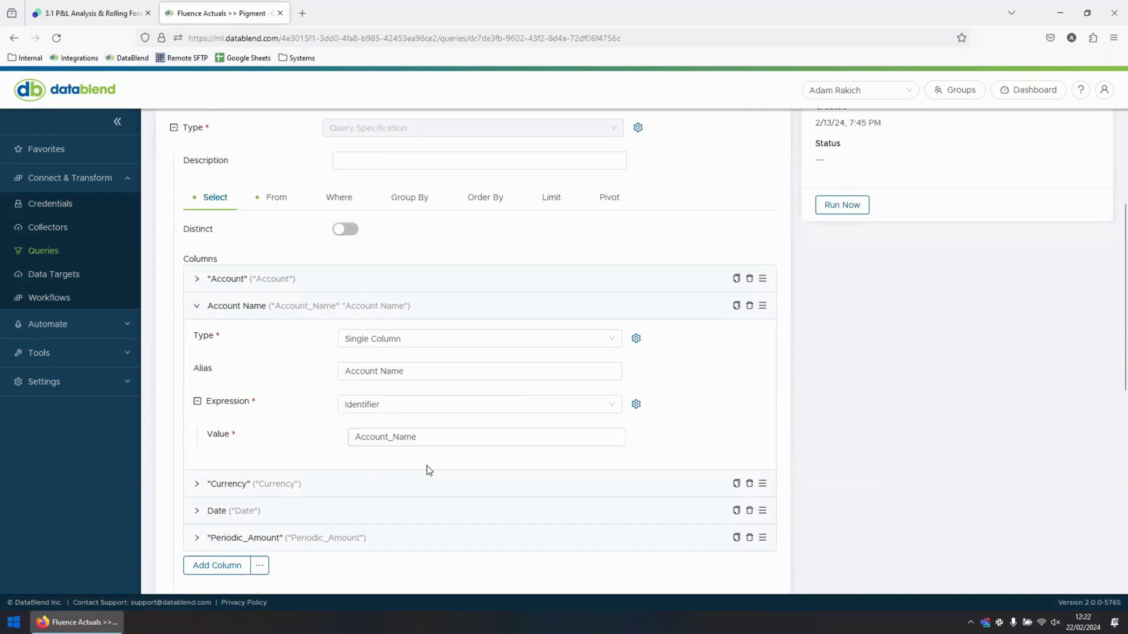
click(398, 445)
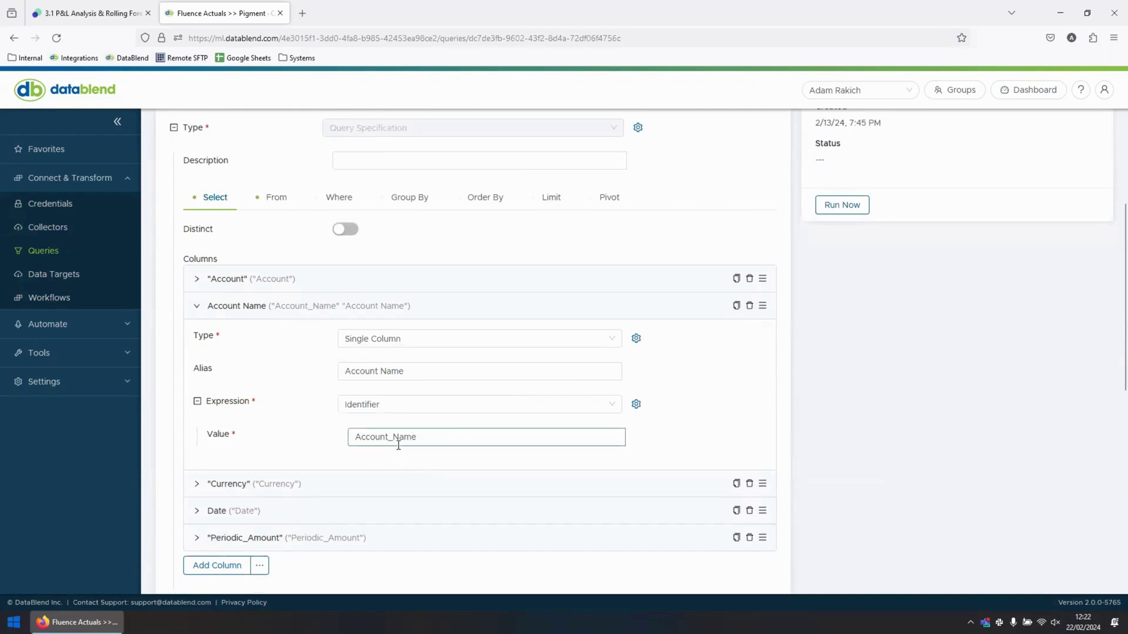
click(321, 417)
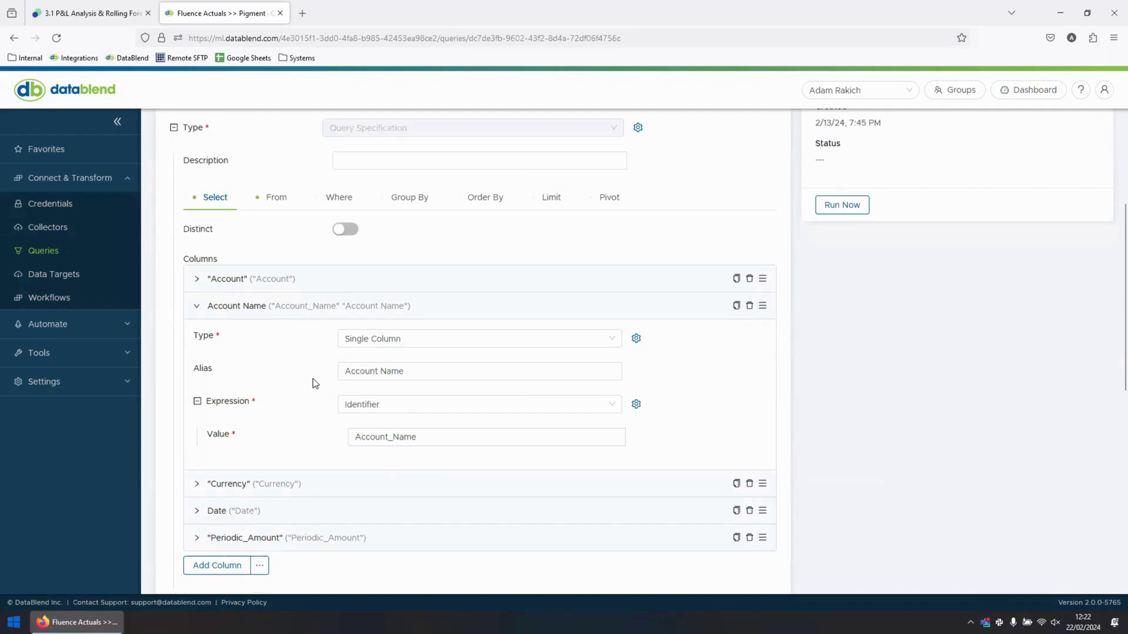
click(451, 373)
drag(450, 372, 281, 379)
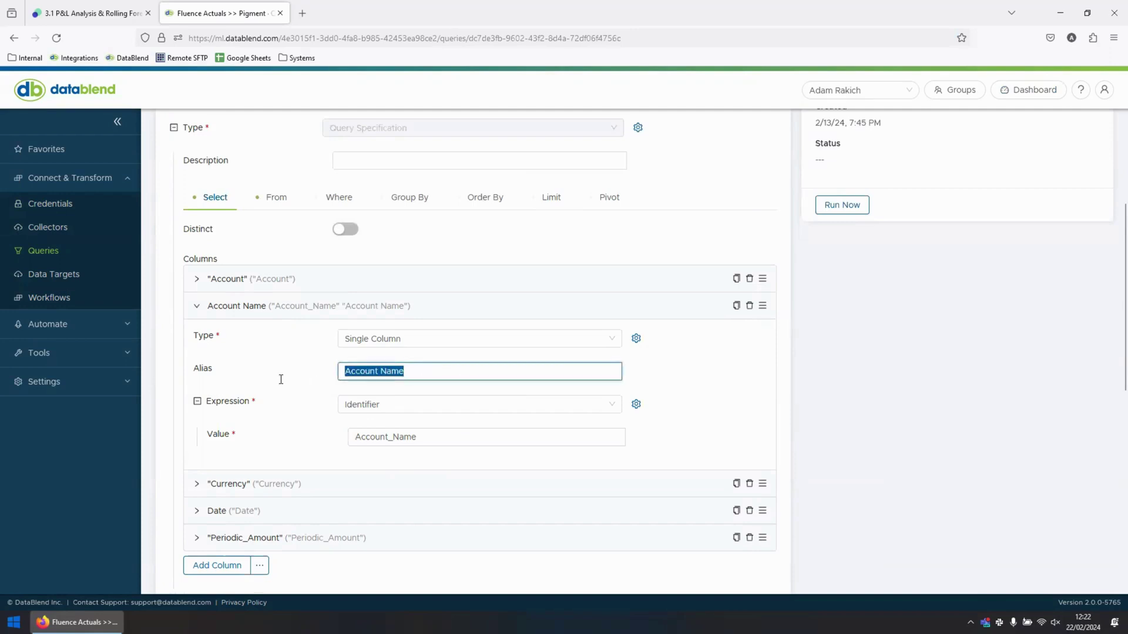
click(197, 306)
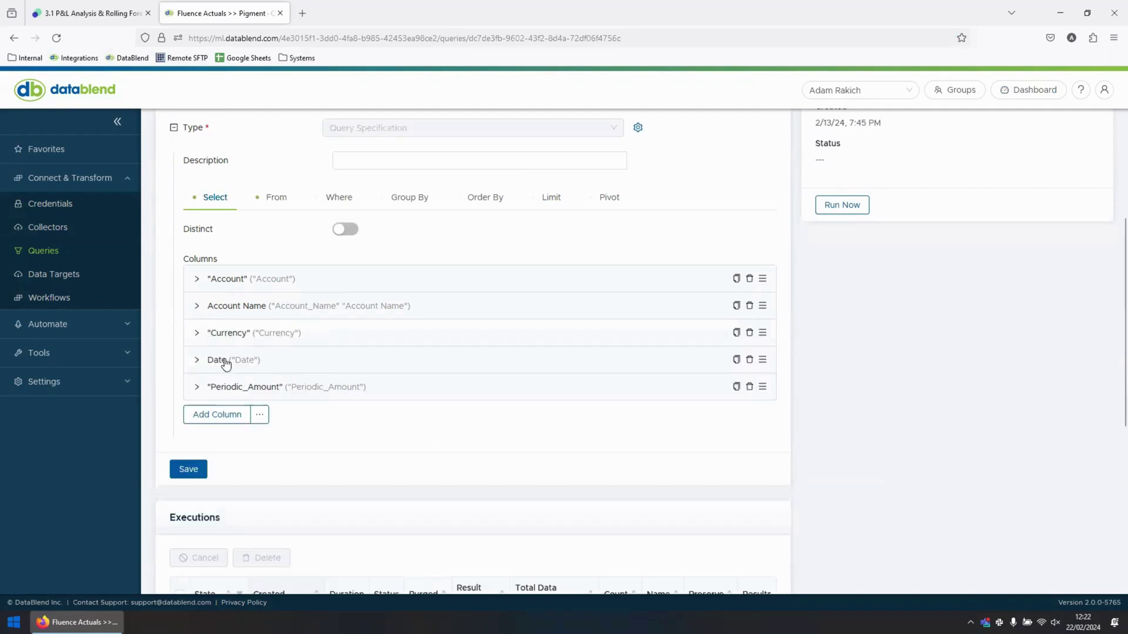
- Expand the query's Date column and add a Format Date transform to it
click(199, 360)
scroll(191, 358, down, 2)
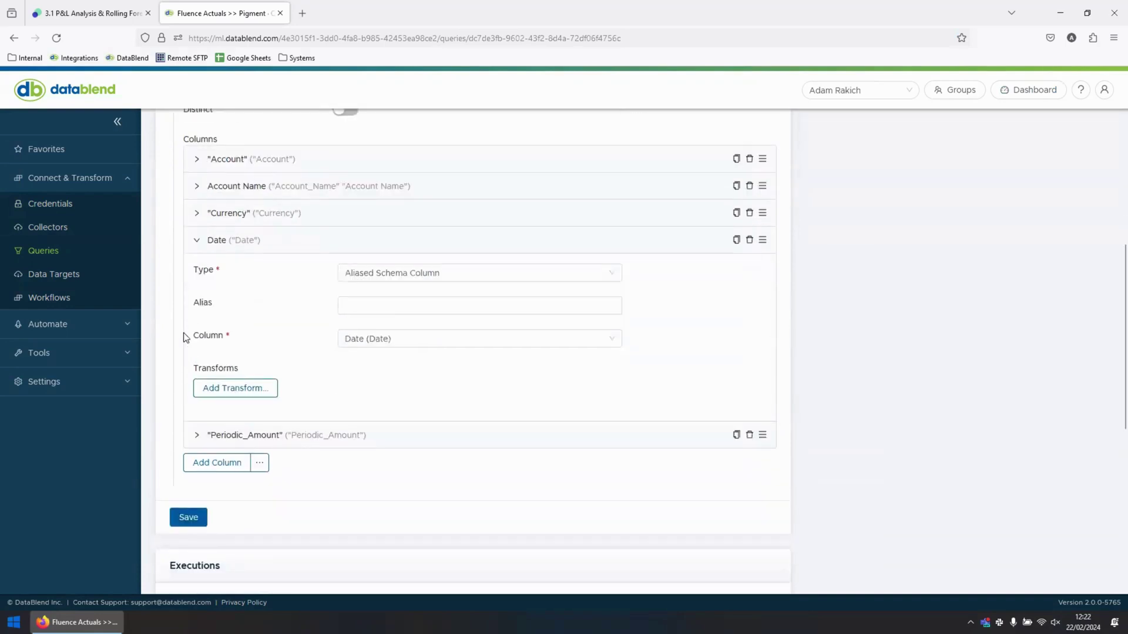
scroll(182, 323, down, 1)
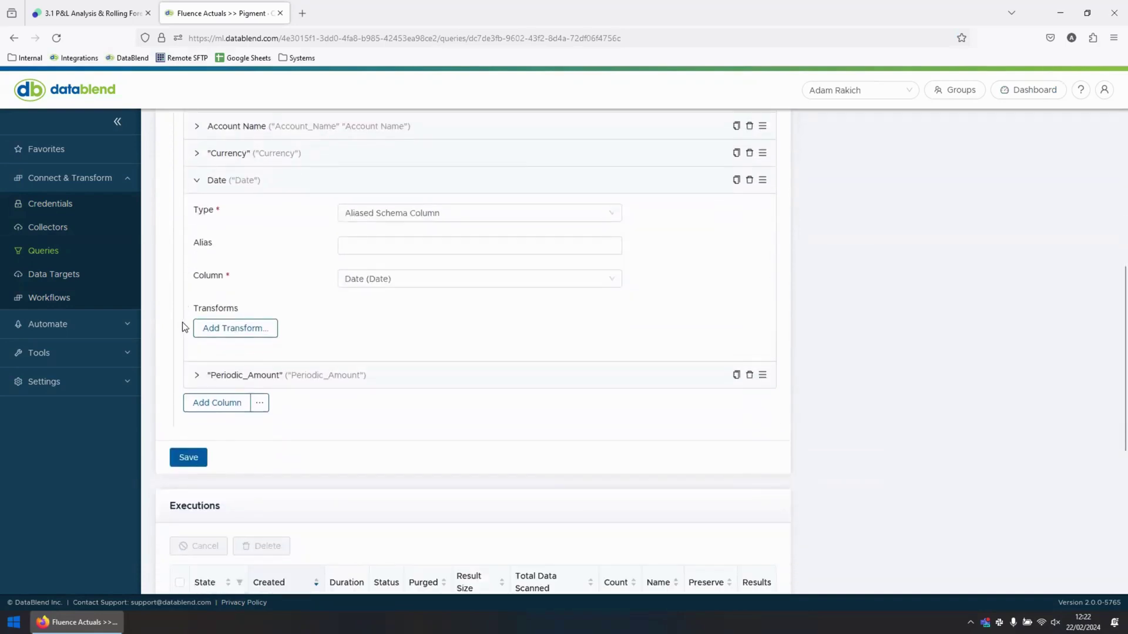
click(235, 336)
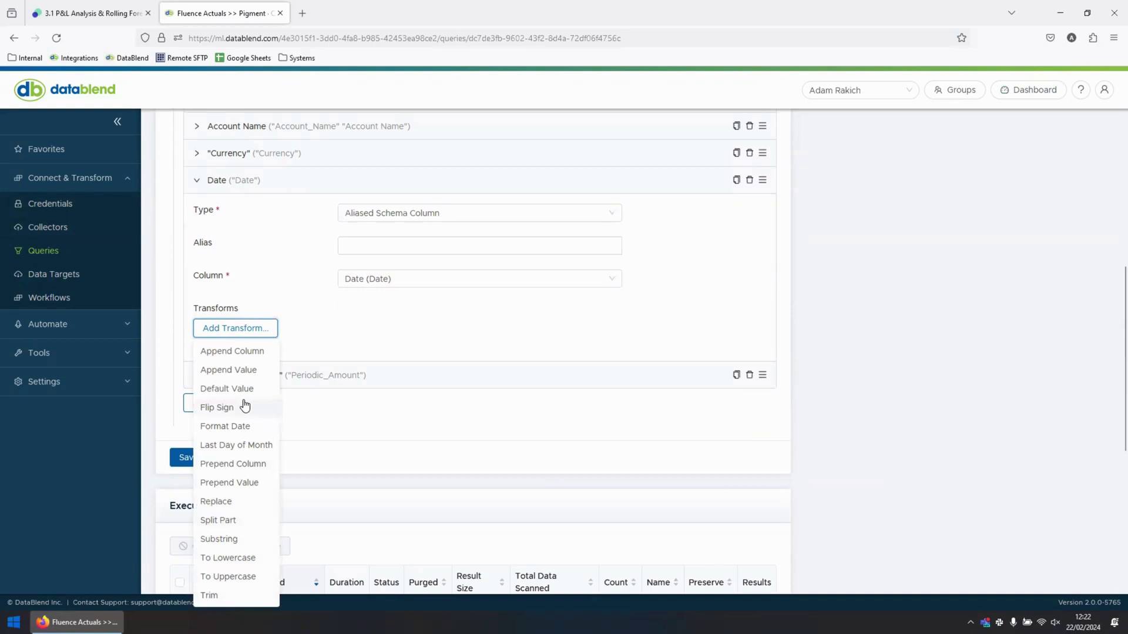
click(239, 427)
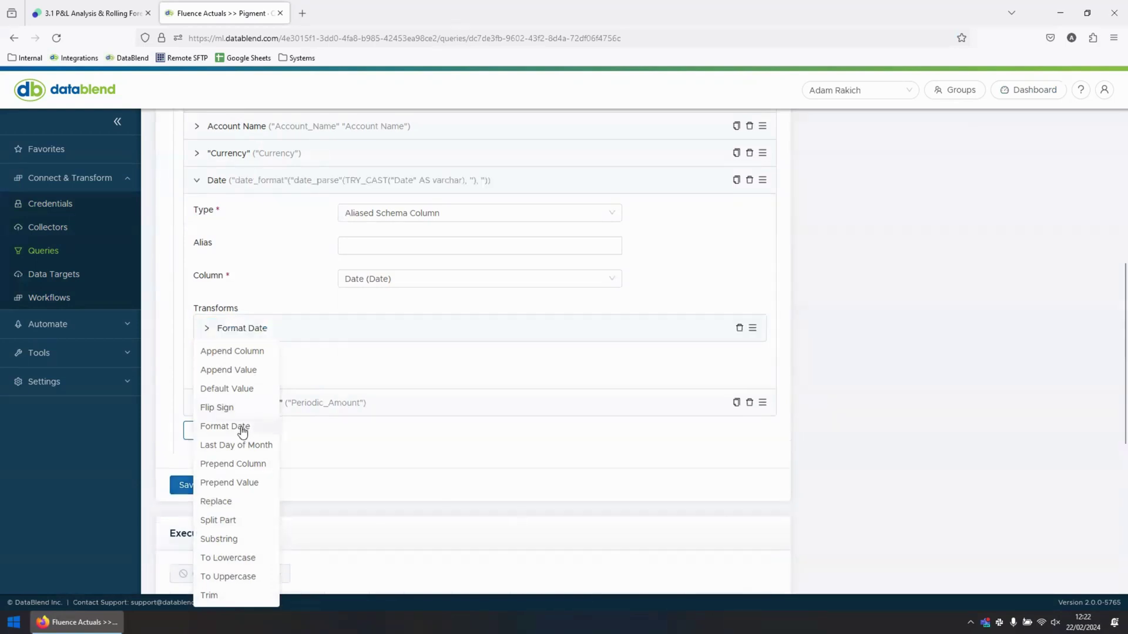
- Set the Format Date transform's parse format to MM/DD/YYYY and its output format to DD/MM/YYYY
click(202, 329)
click(408, 362)
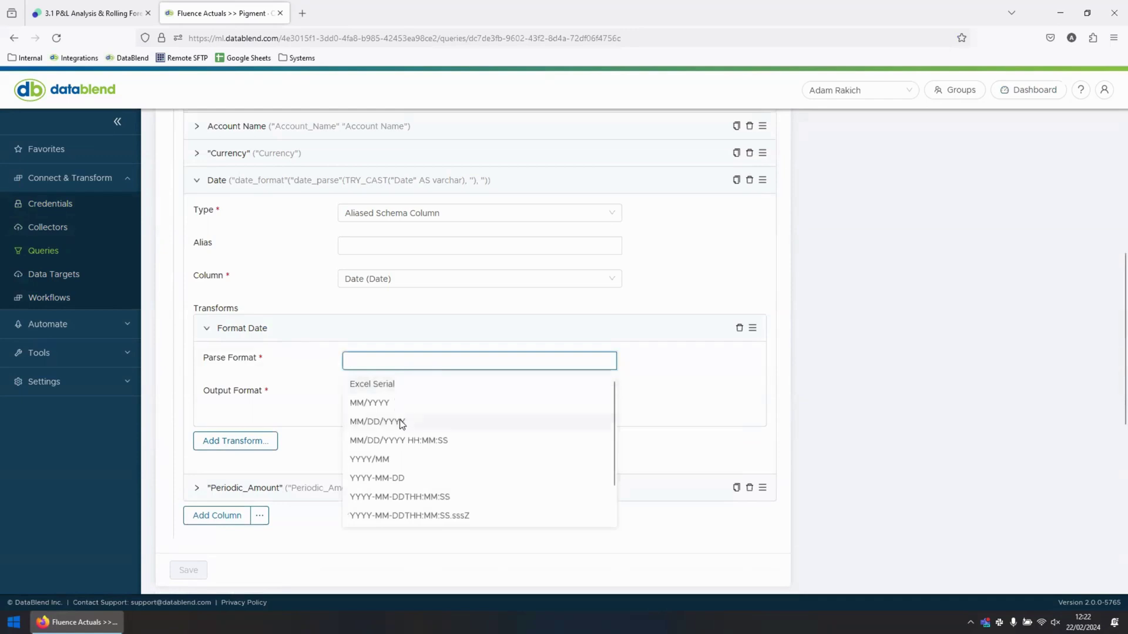
click(399, 421)
click(403, 392)
scroll(423, 440, down, 1)
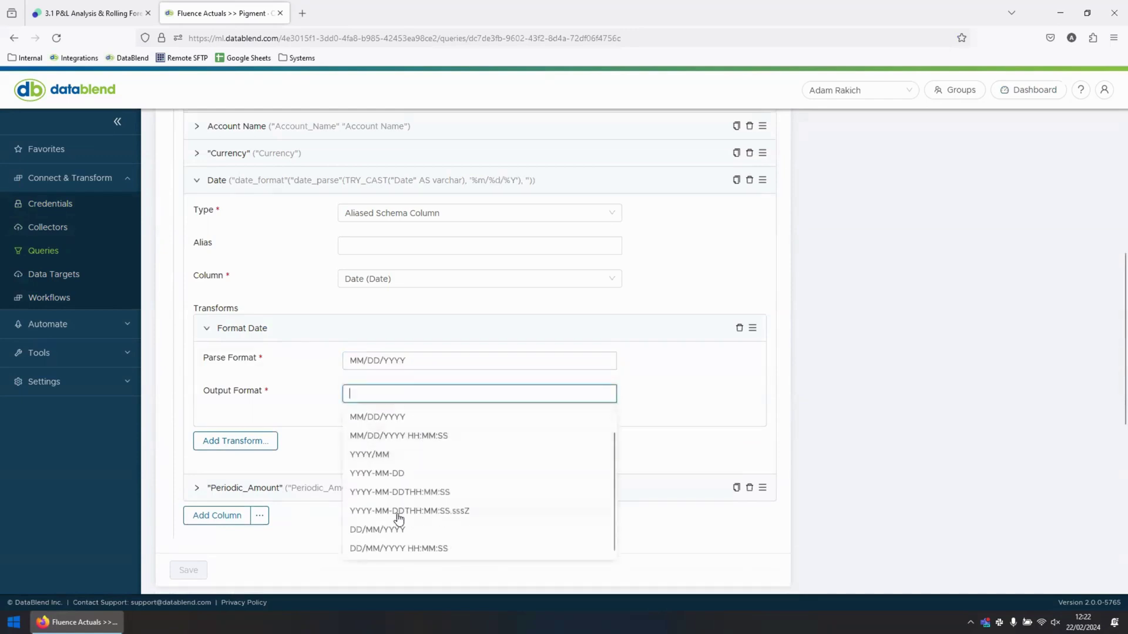
click(385, 529)
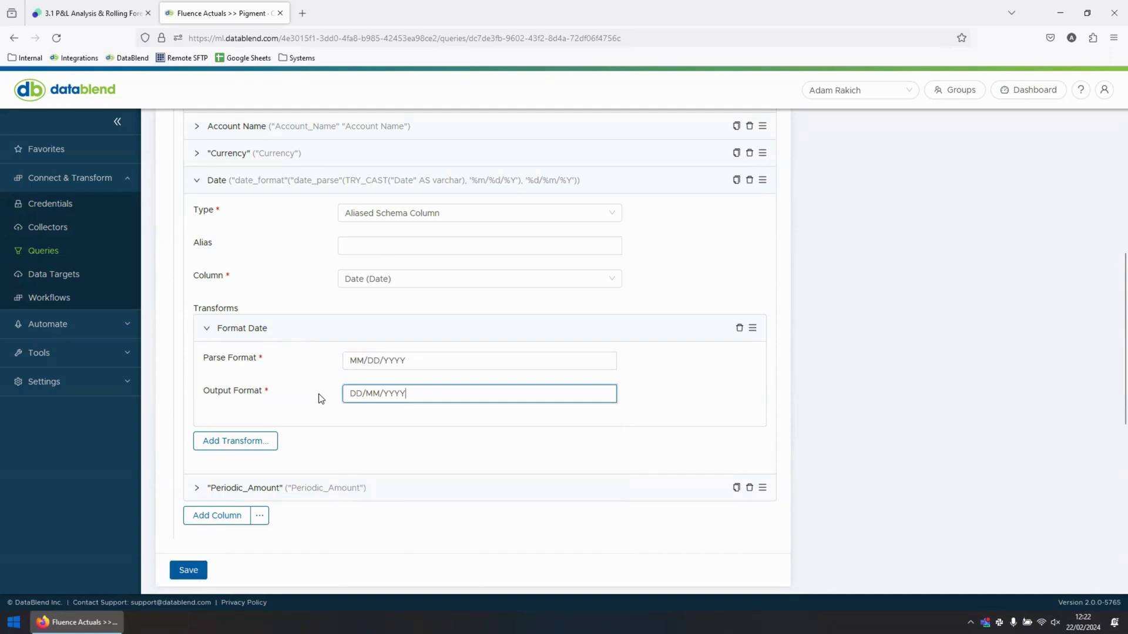
- Open the Pigment Actuals data target and review its query, credential and import configuration
click(73, 274)
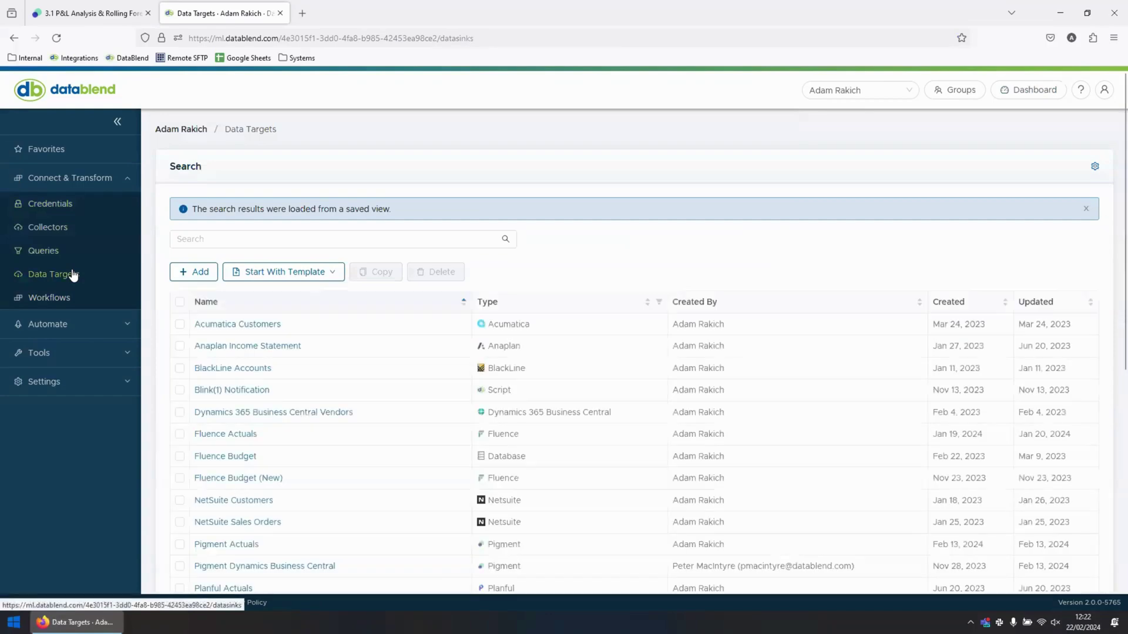
scroll(160, 371, down, 3)
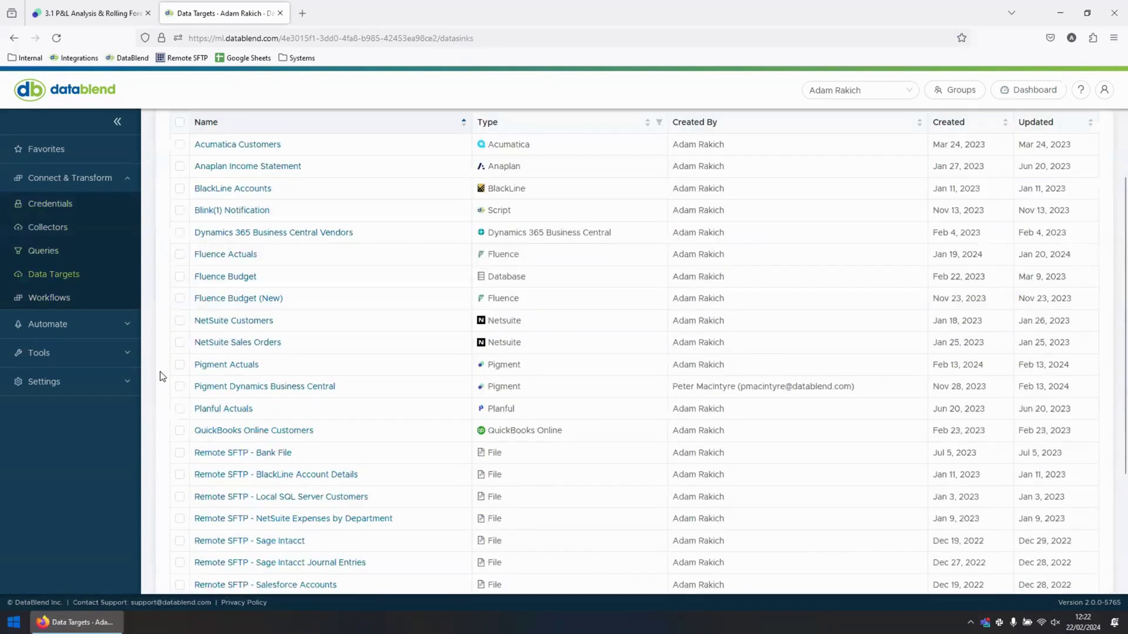
click(231, 364)
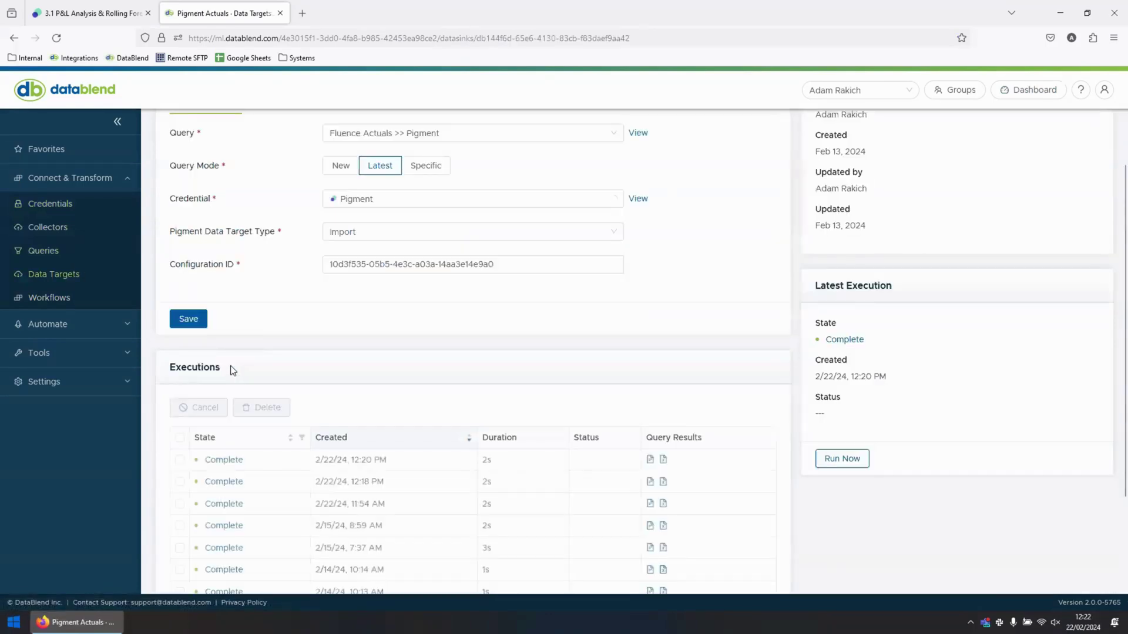
scroll(244, 346, up, 2)
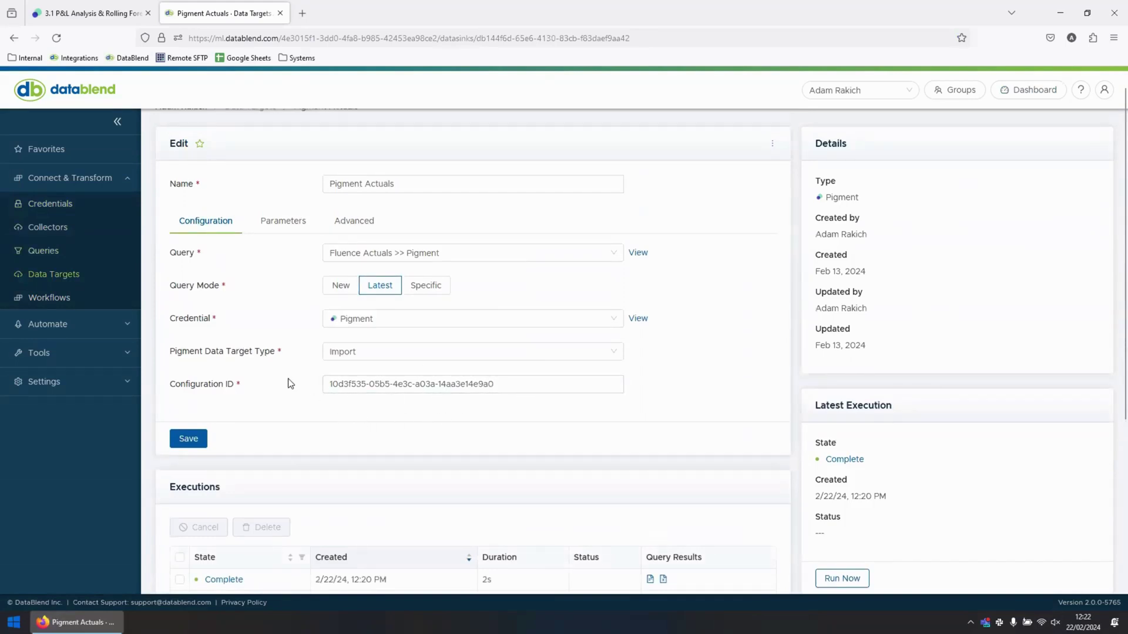
- Open the Fluence Actuals >> Pigment workflow and inspect its Collect Fluence Actuals and Send to Pigment steps
click(63, 300)
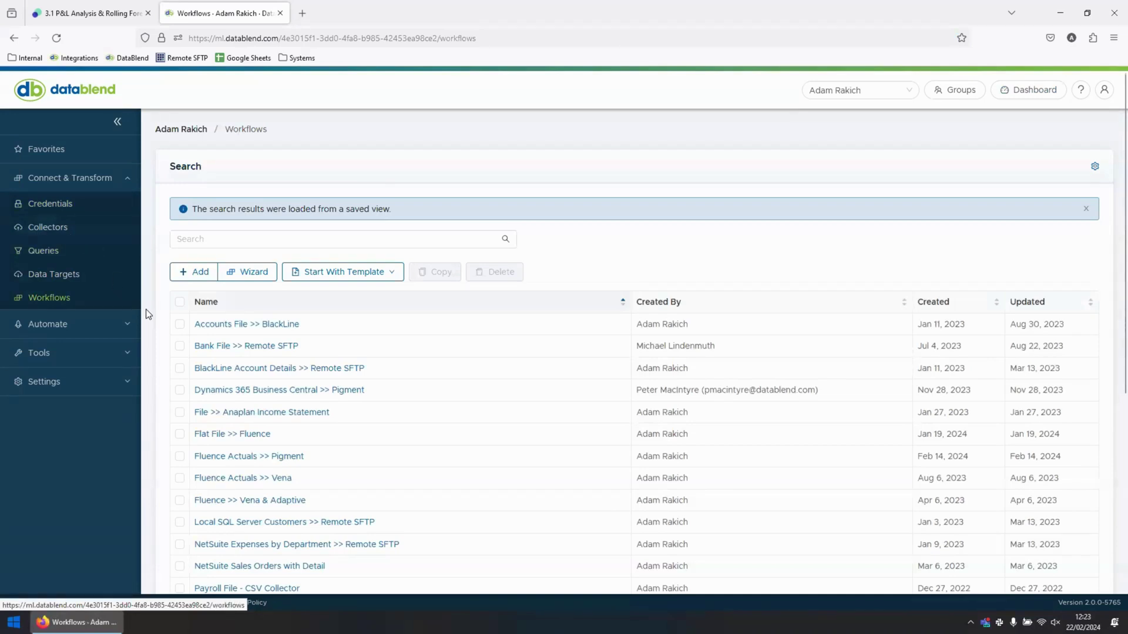
scroll(147, 310, down, 1)
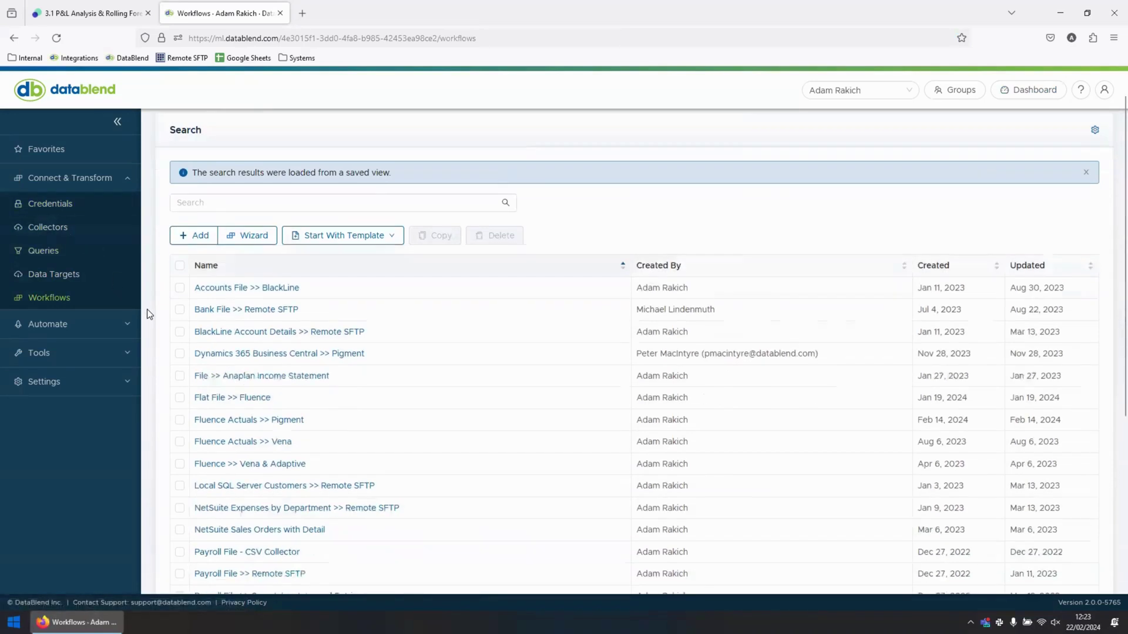
click(232, 398)
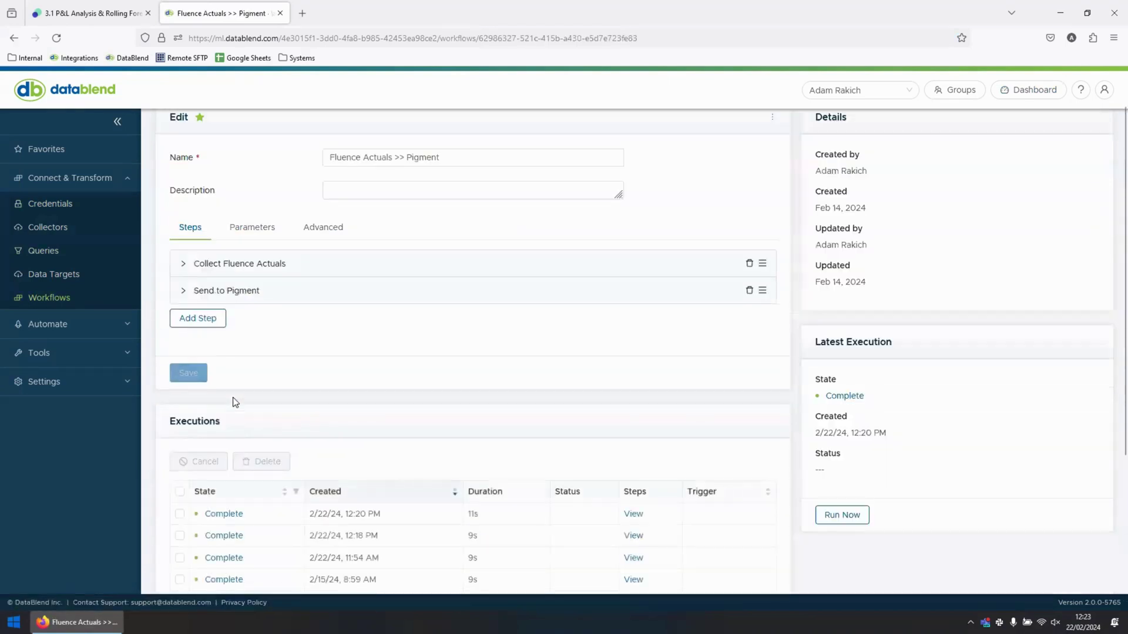
click(274, 266)
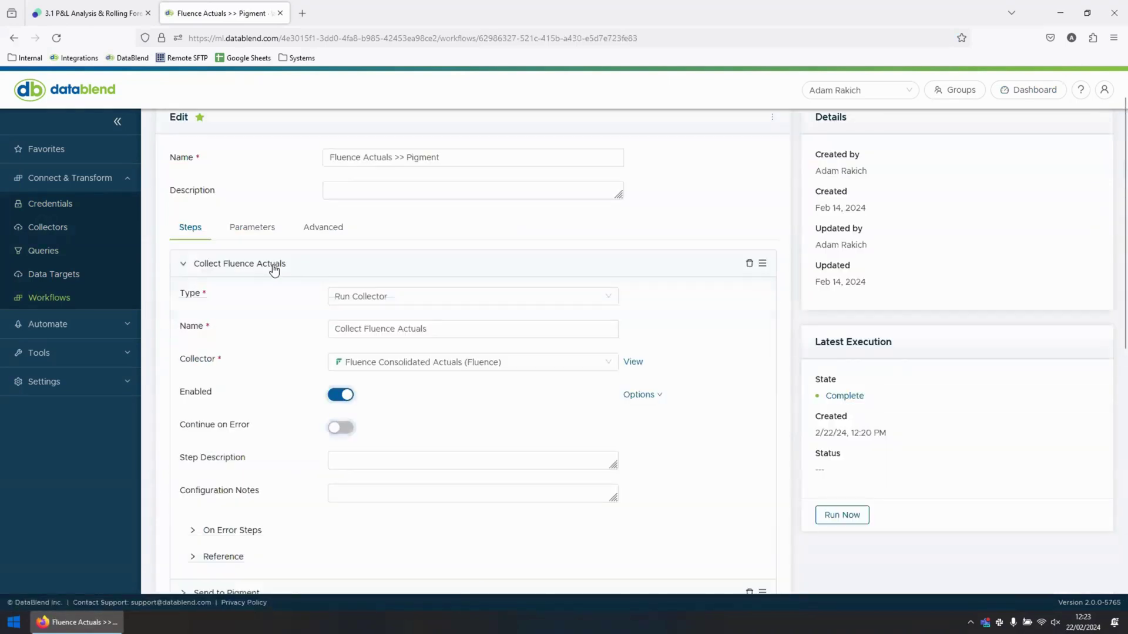
click(272, 265)
click(259, 295)
click(260, 296)
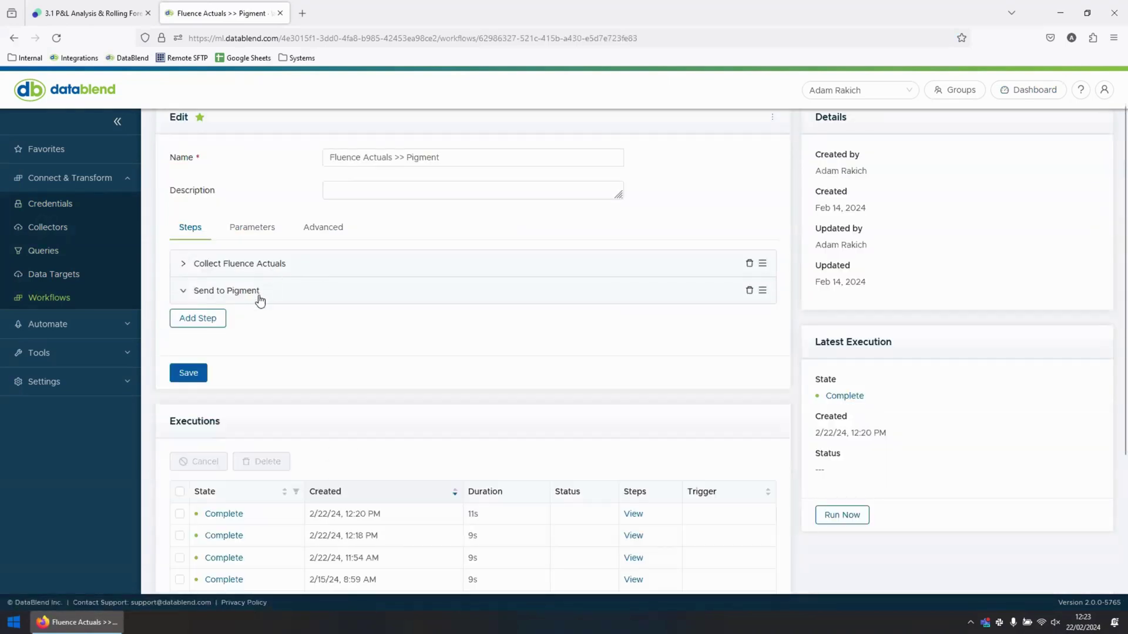
- Open the Pigment Export collector to view its configuration and return to the dashboard
click(50, 228)
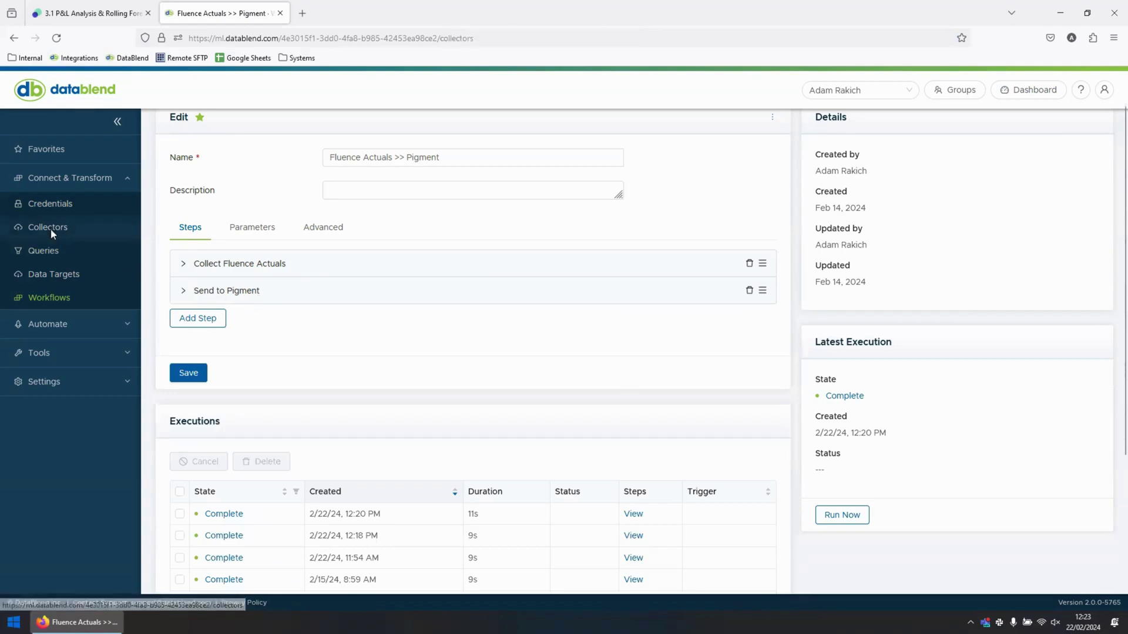
scroll(159, 284, down, 3)
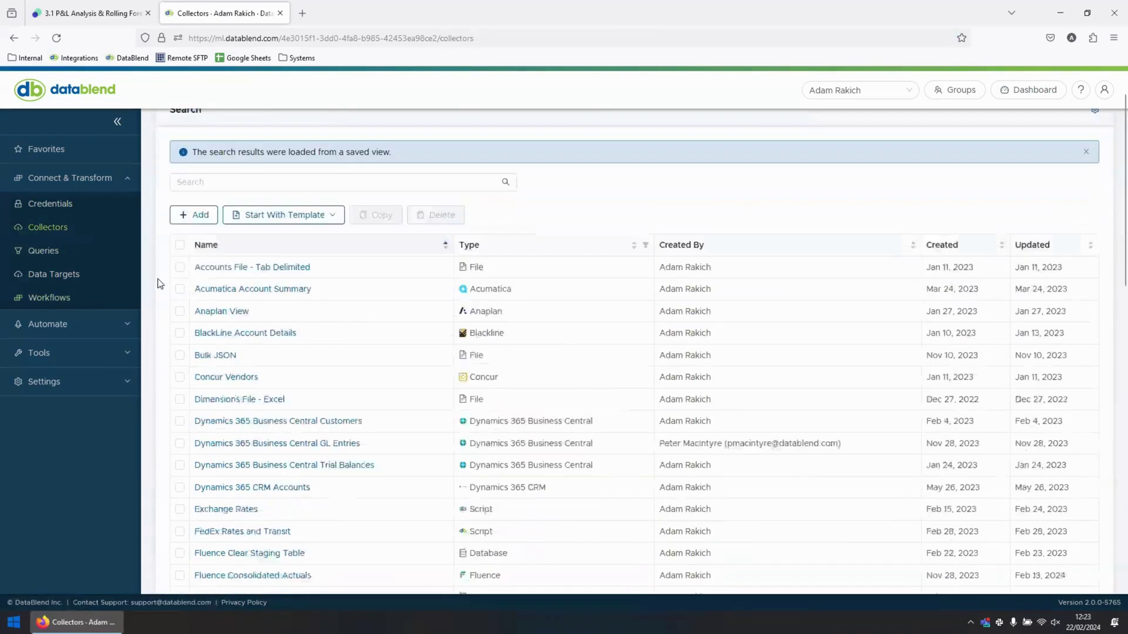
scroll(162, 284, down, 3)
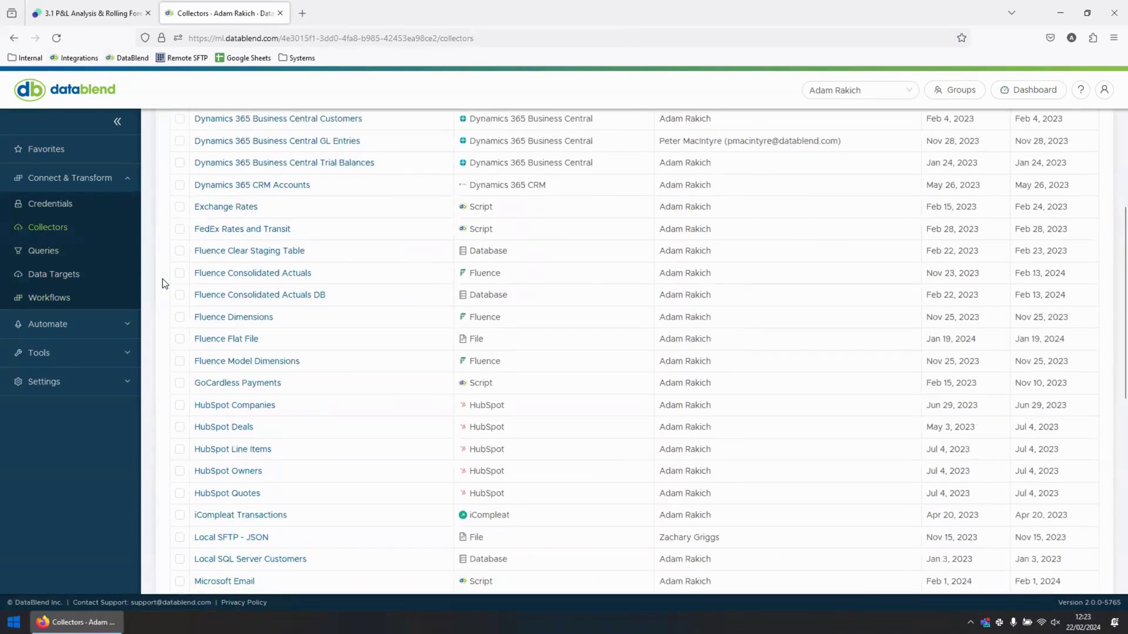
scroll(162, 283, down, 5)
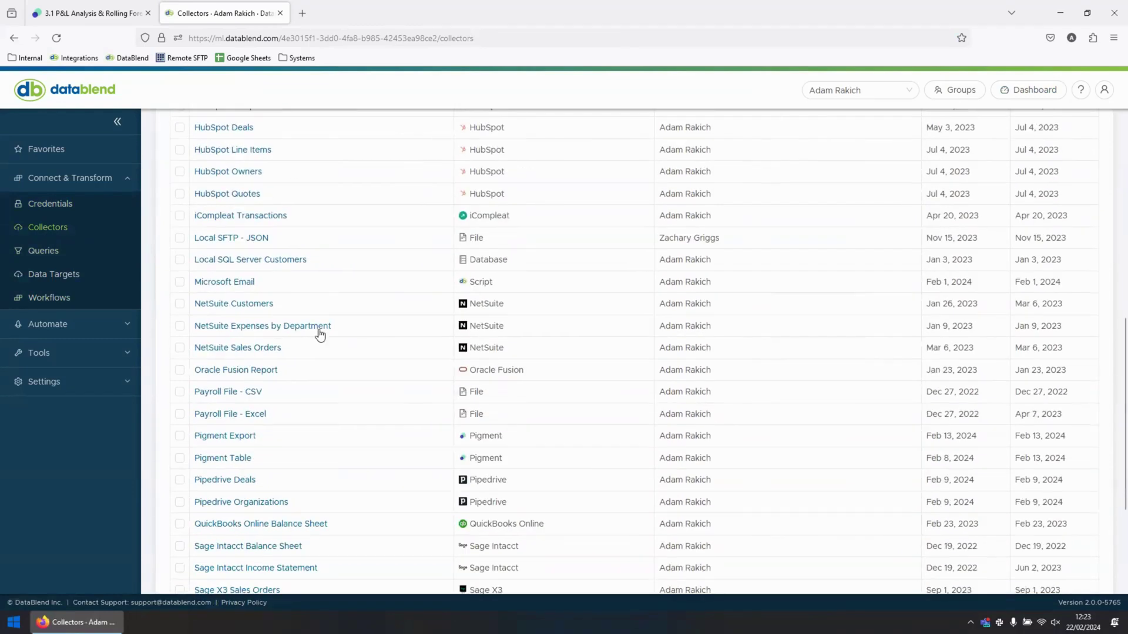
click(247, 438)
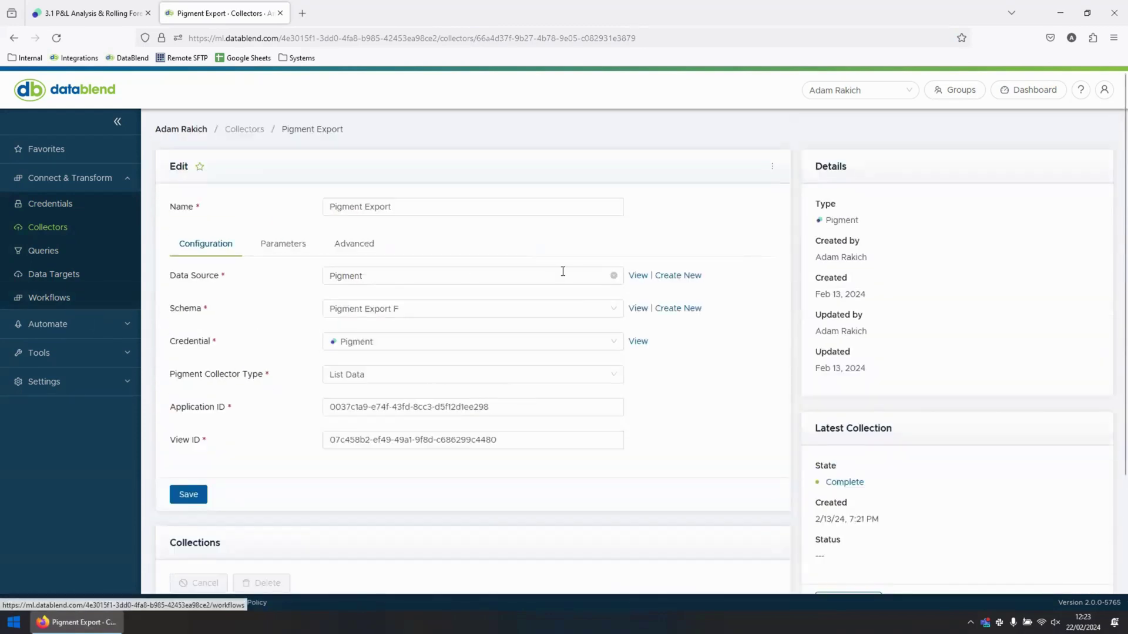
click(1016, 97)
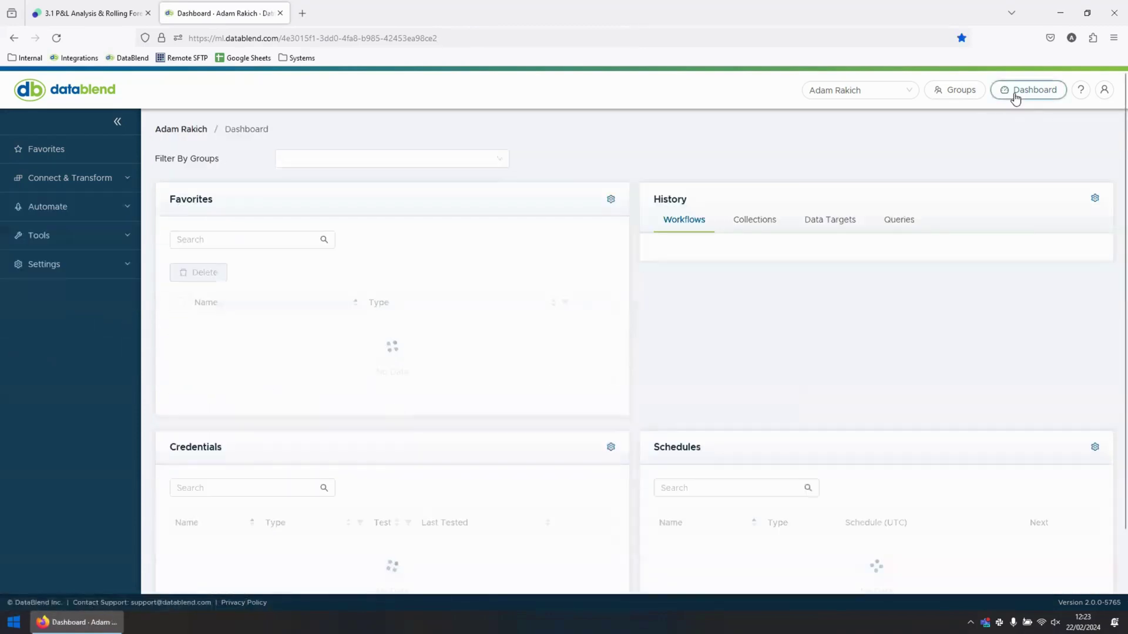